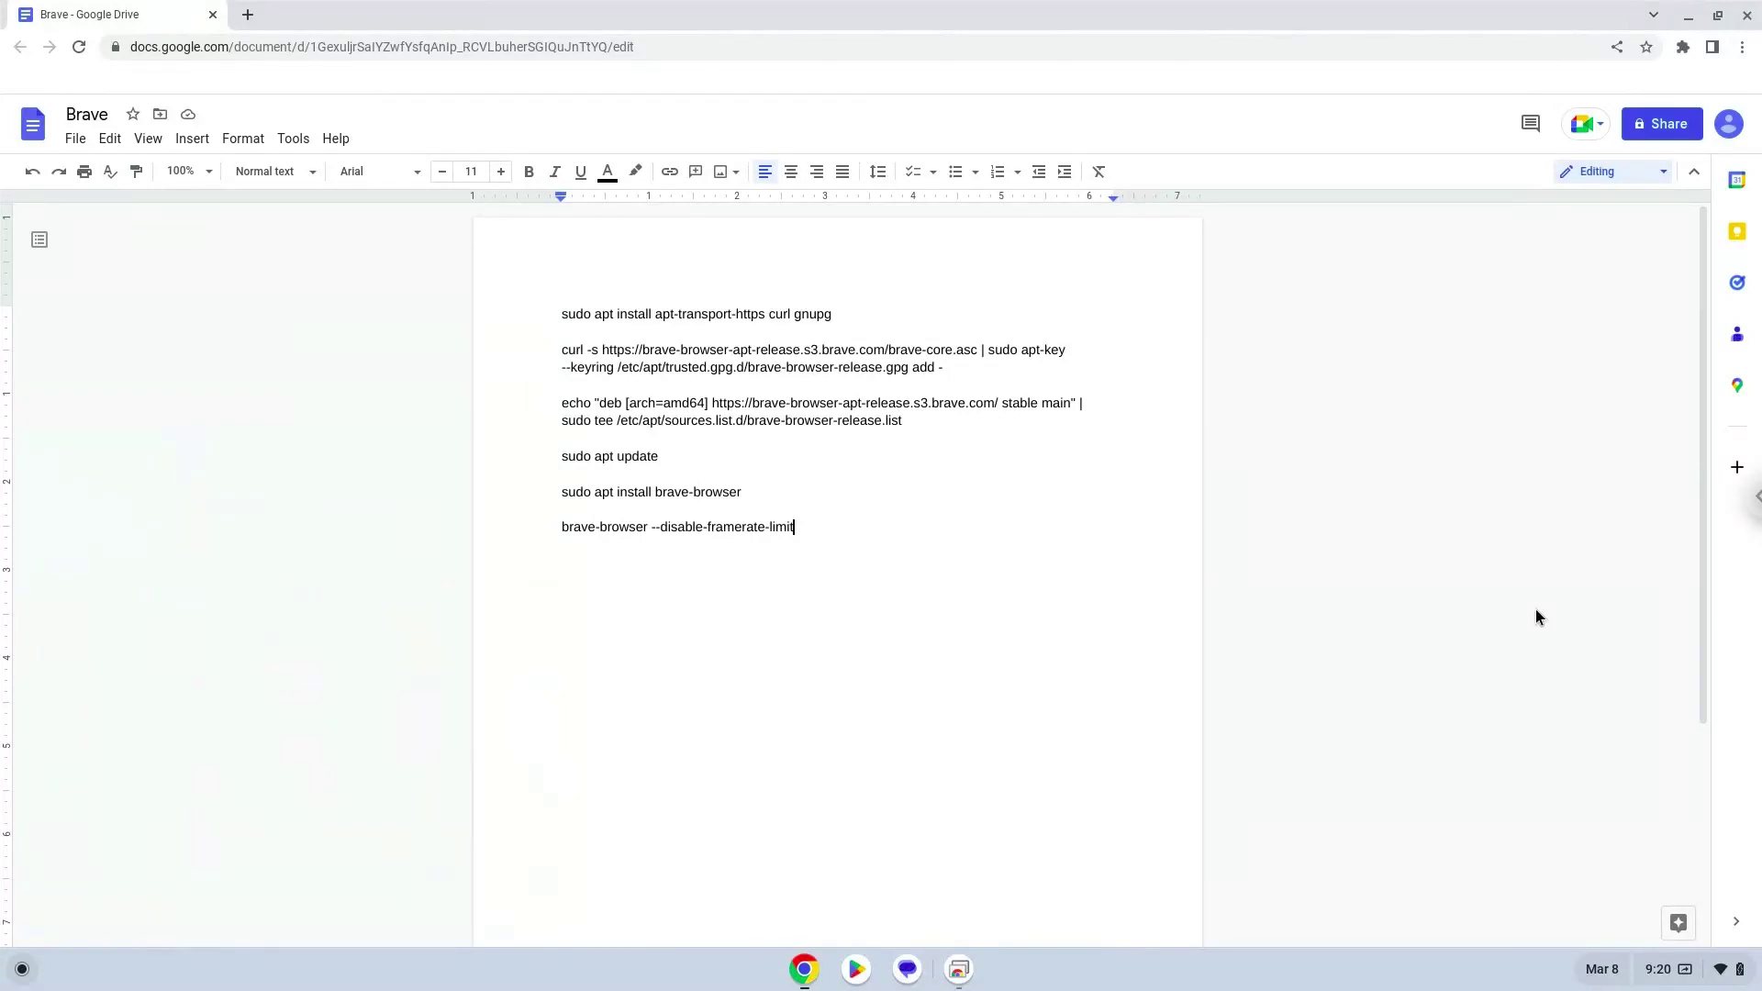
# Step: Open ChromeOS Settings from quick settings and go to Advanced > Developers
pyautogui.click(1696, 978)
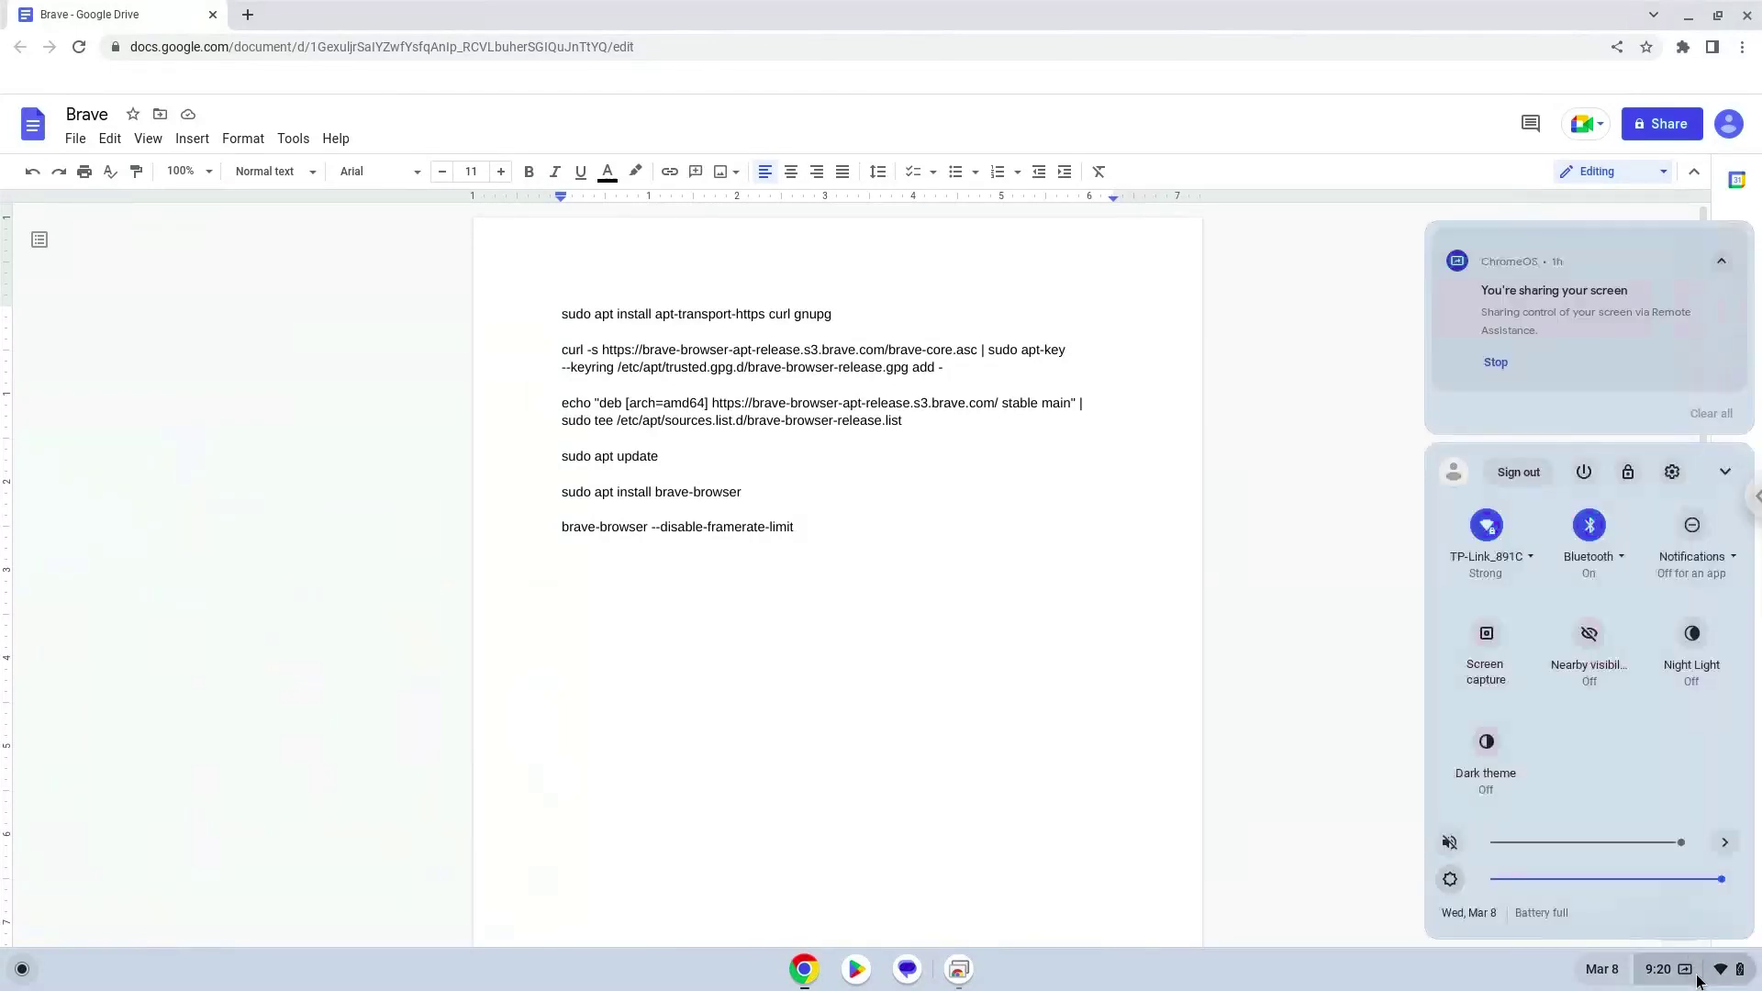
pyautogui.click(1671, 472)
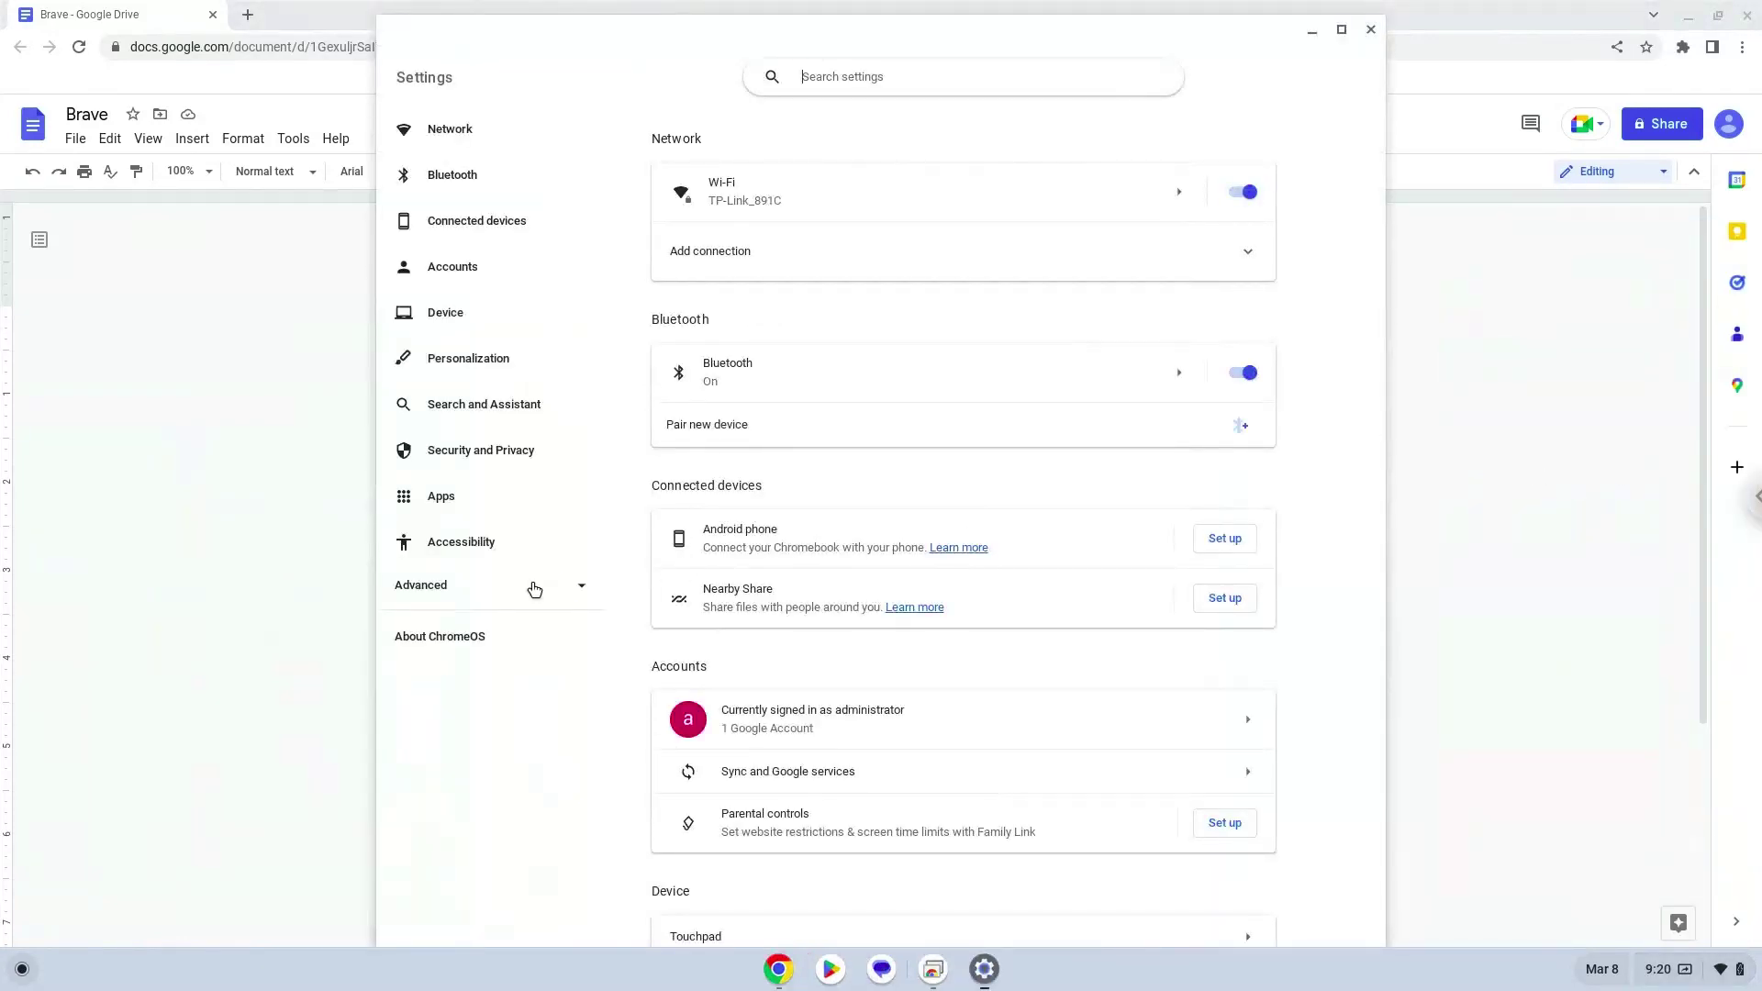
pyautogui.click(534, 589)
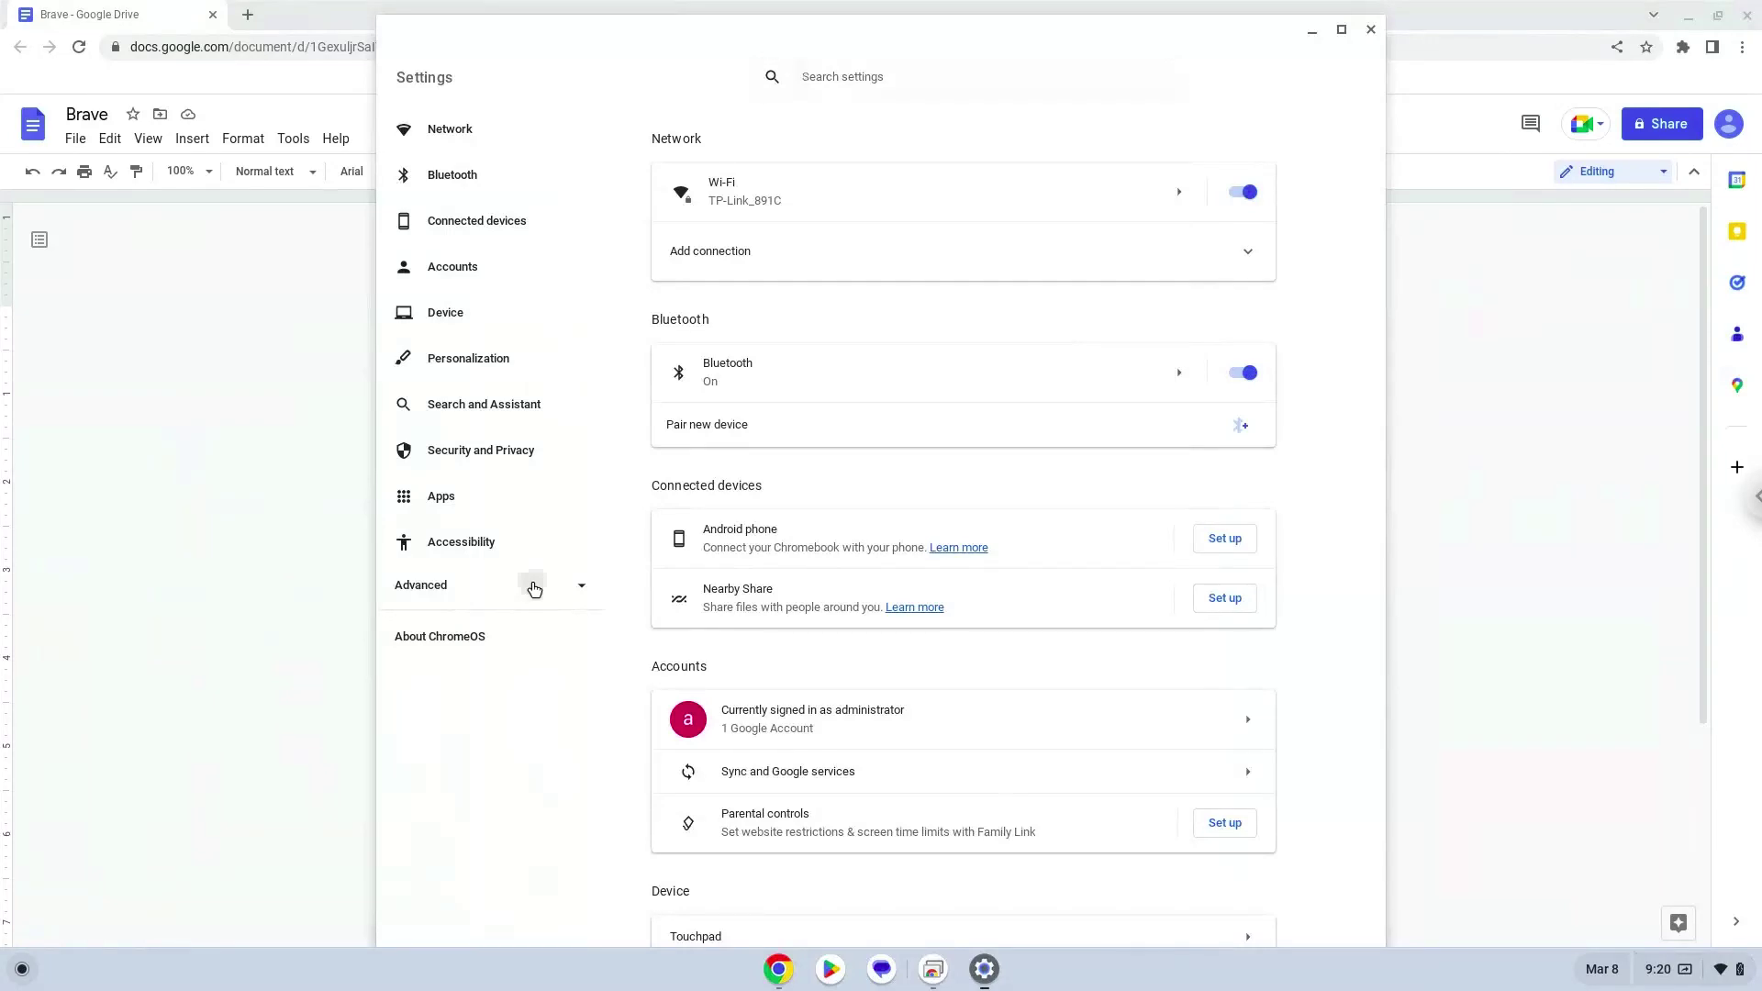
pyautogui.click(534, 589)
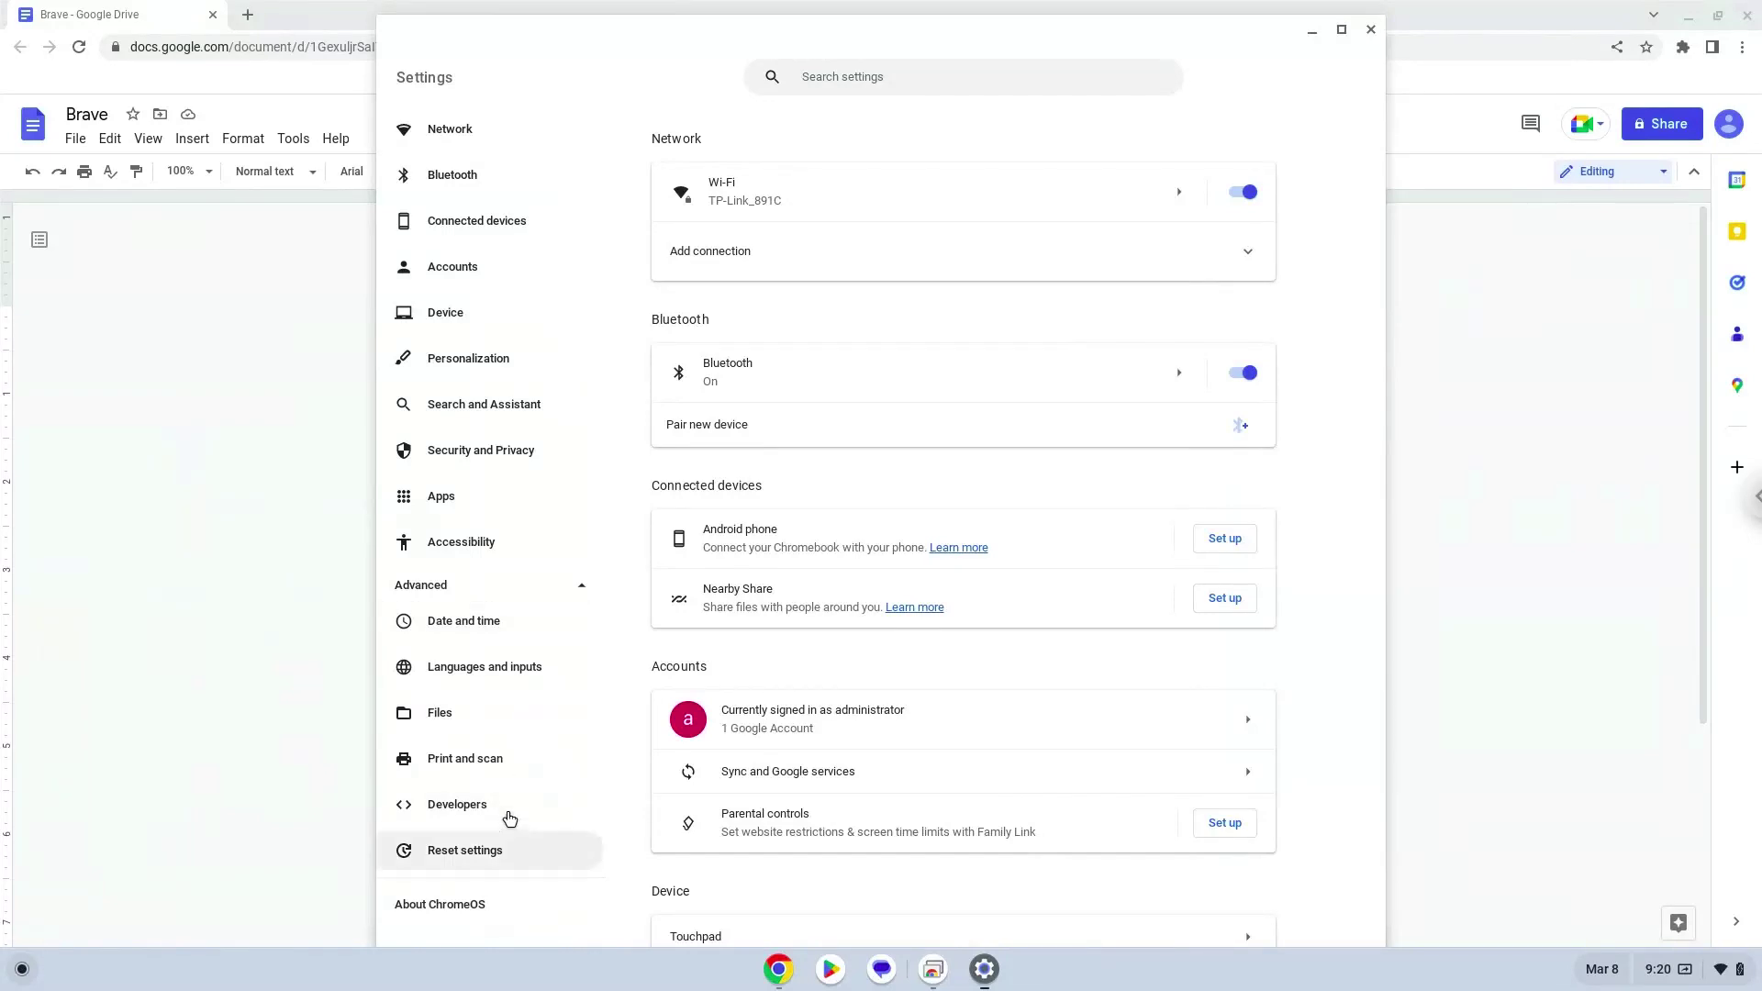
pyautogui.click(508, 811)
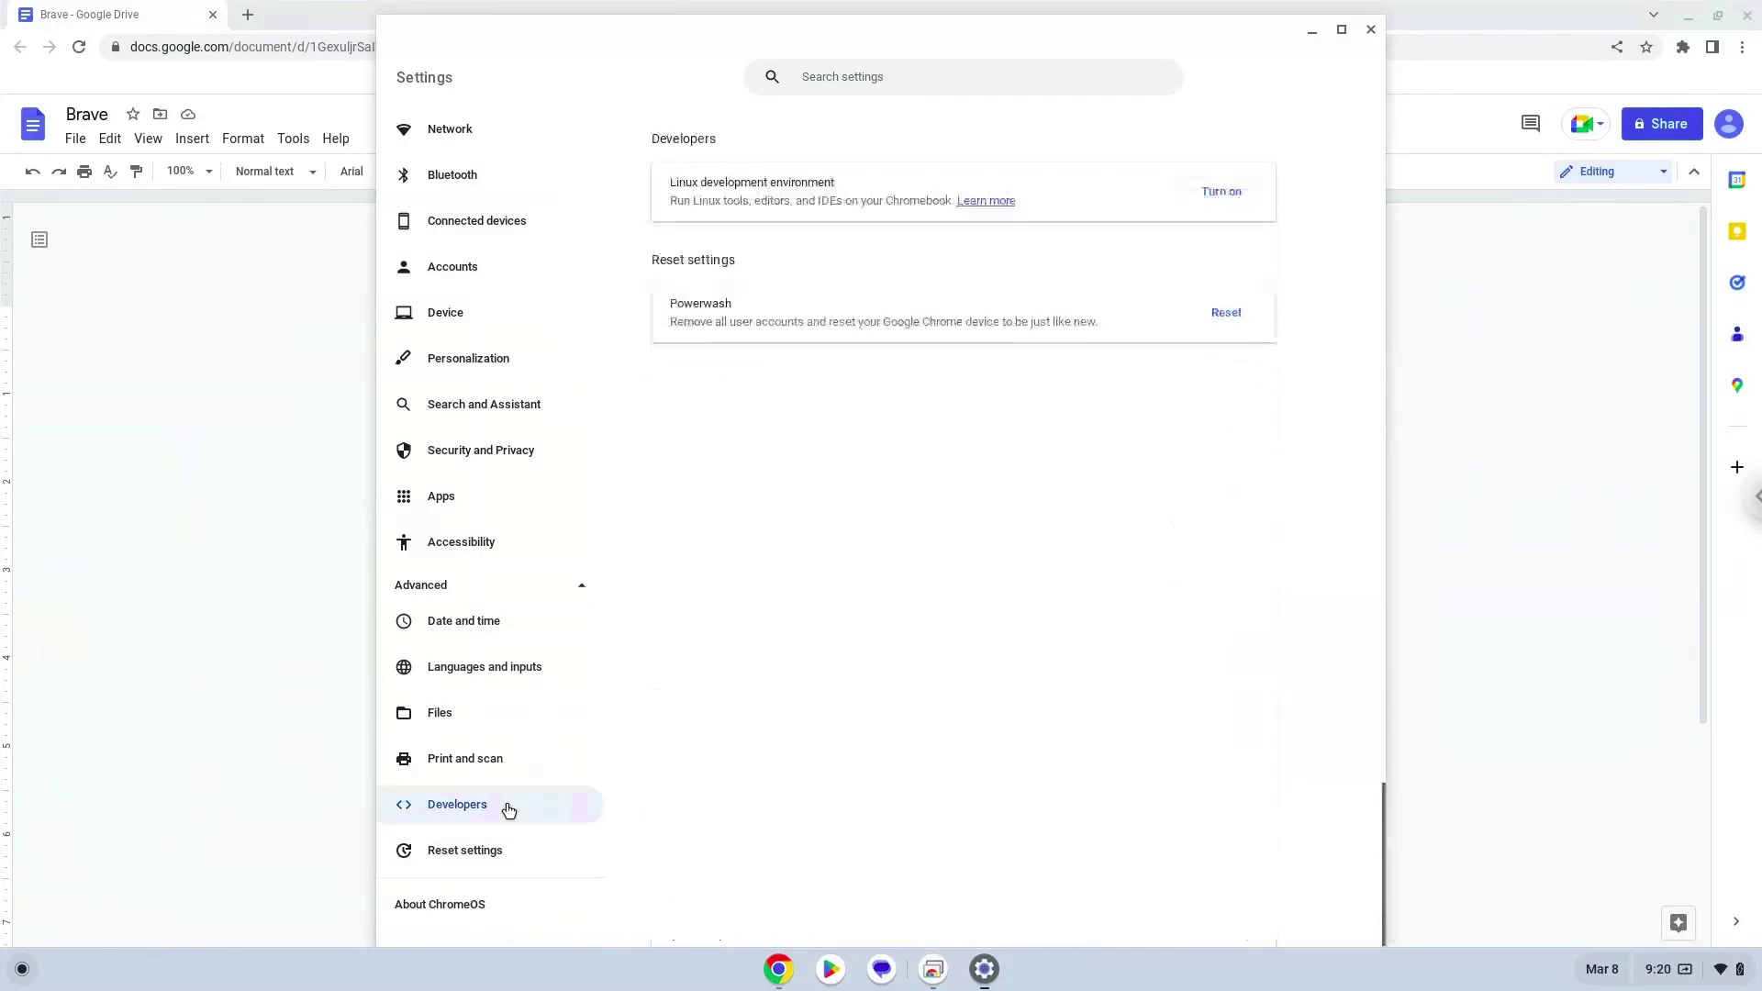
# Step: Turn on and install the Linux development environment, then close the terminal it opens
pyautogui.click(1209, 200)
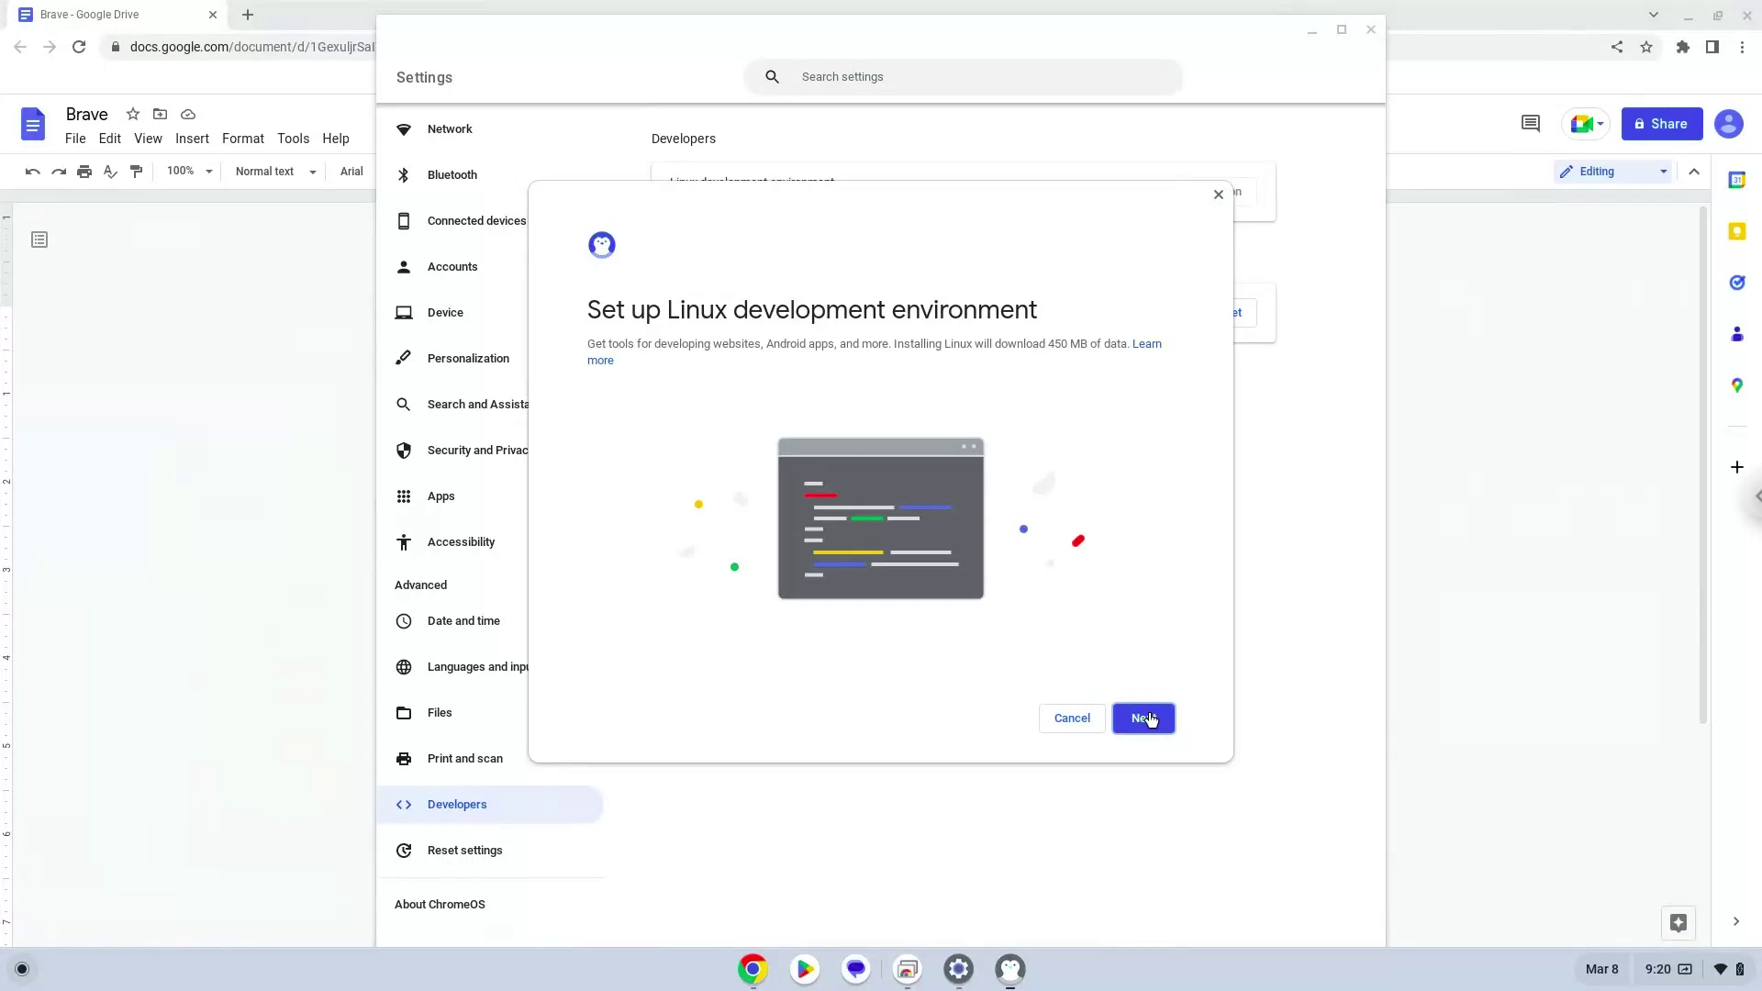
pyautogui.click(1147, 718)
pyautogui.click(1150, 718)
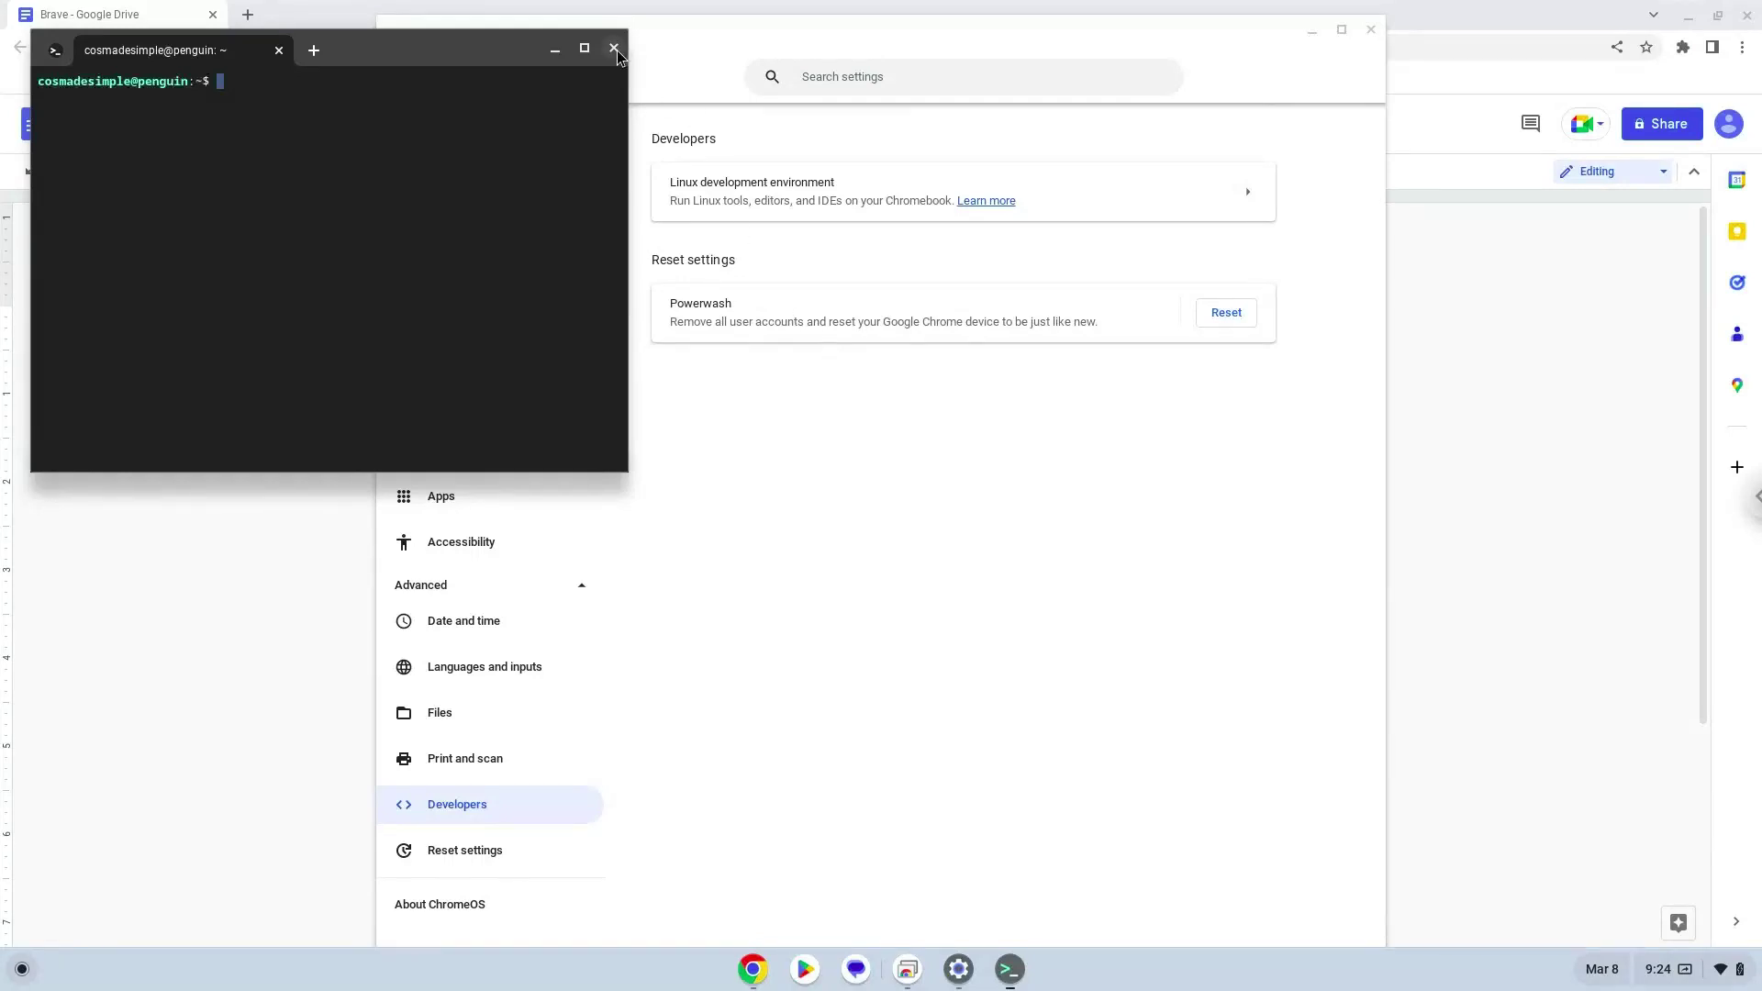
pyautogui.click(614, 49)
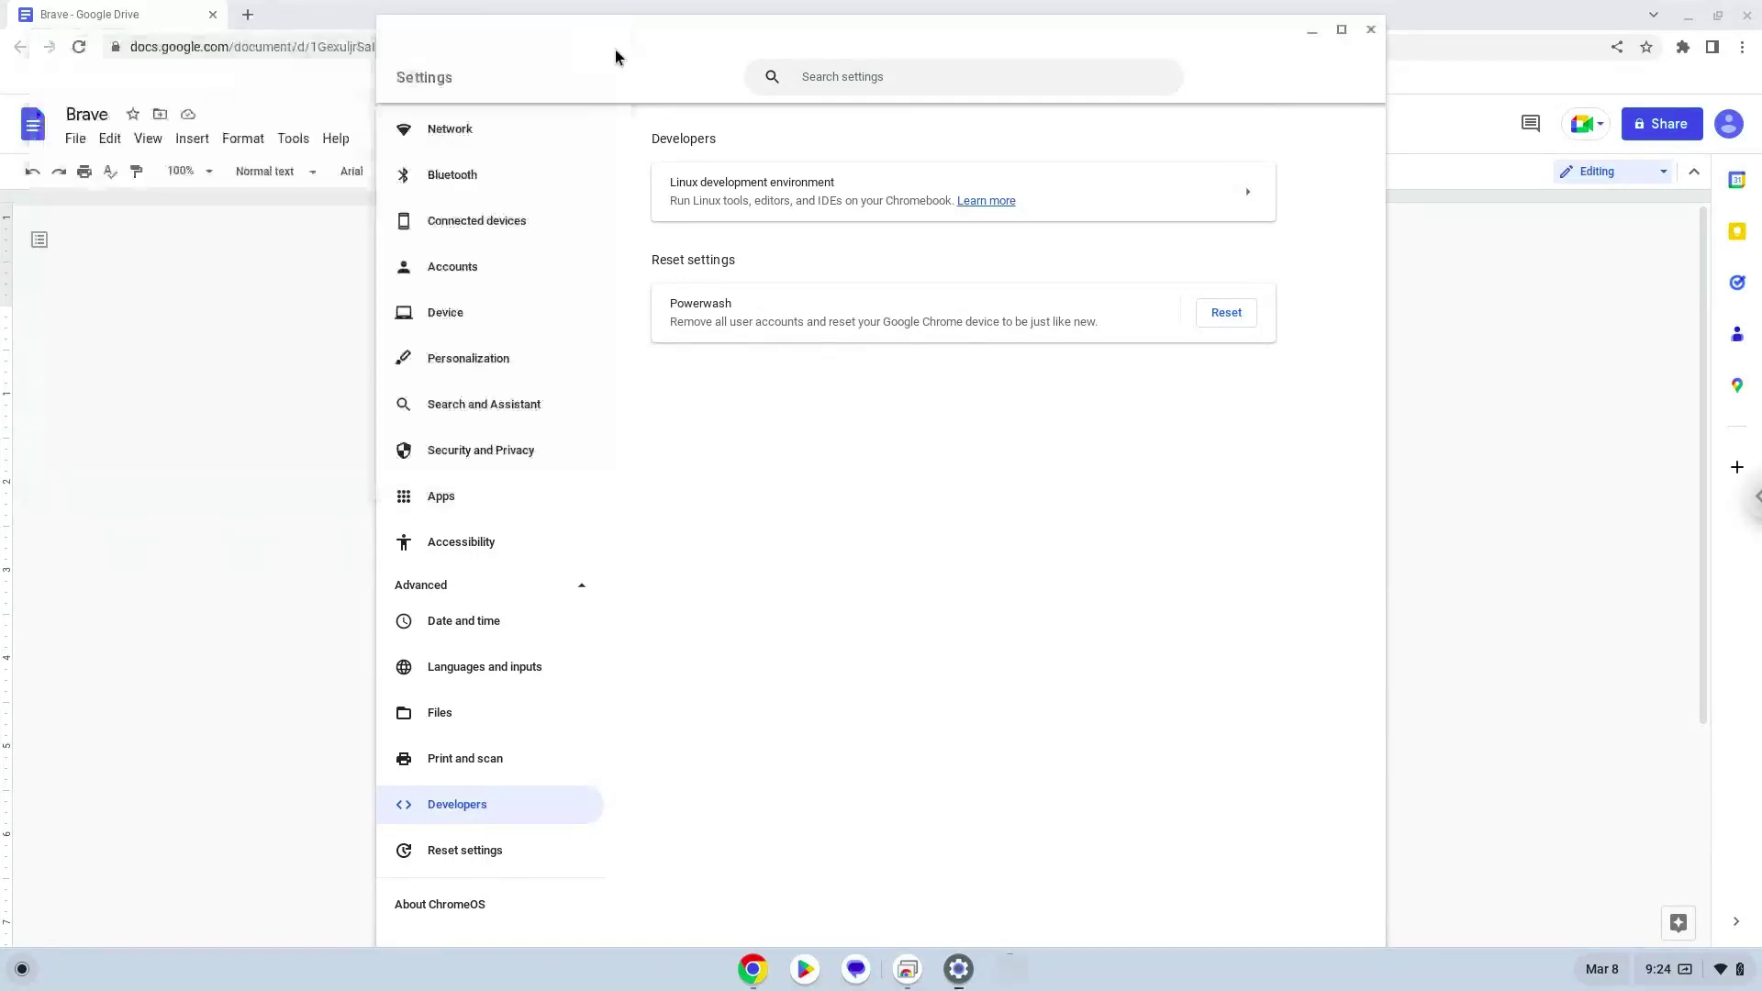
# Step: Close Settings, copy 'sudo apt install apt-transport-https curl gnupg' from the doc, and launch Terminal
pyautogui.click(1369, 31)
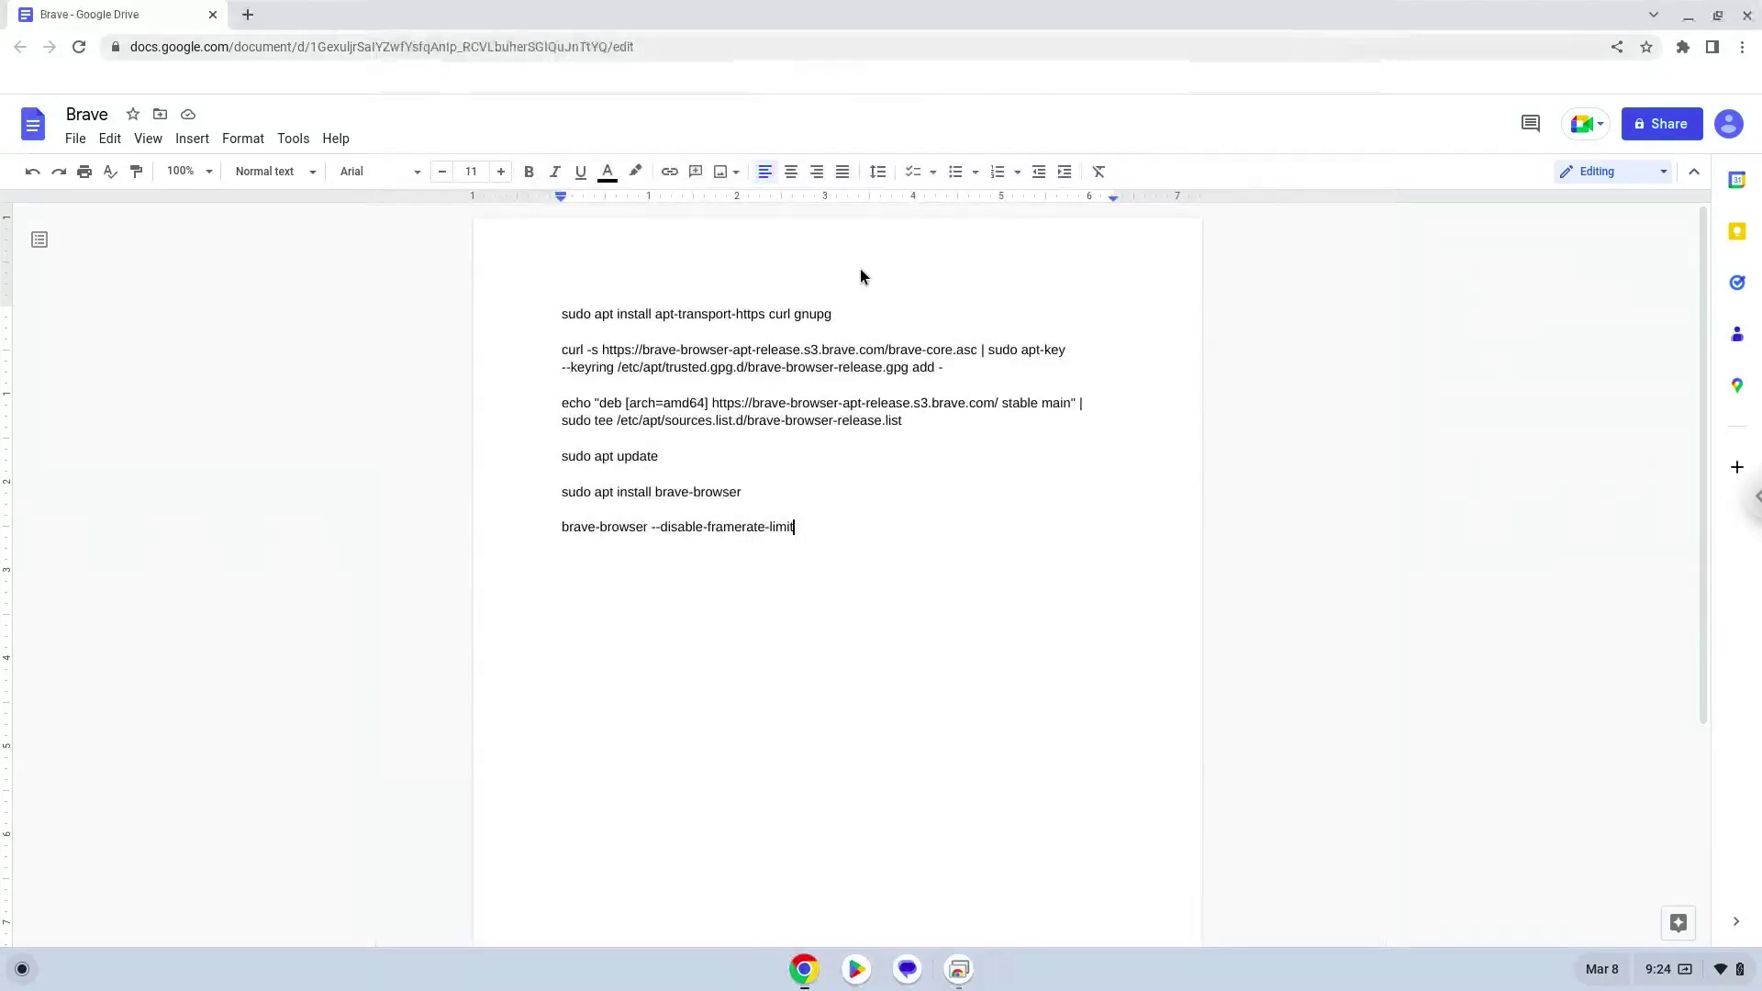
pyautogui.tripleClick(736, 314)
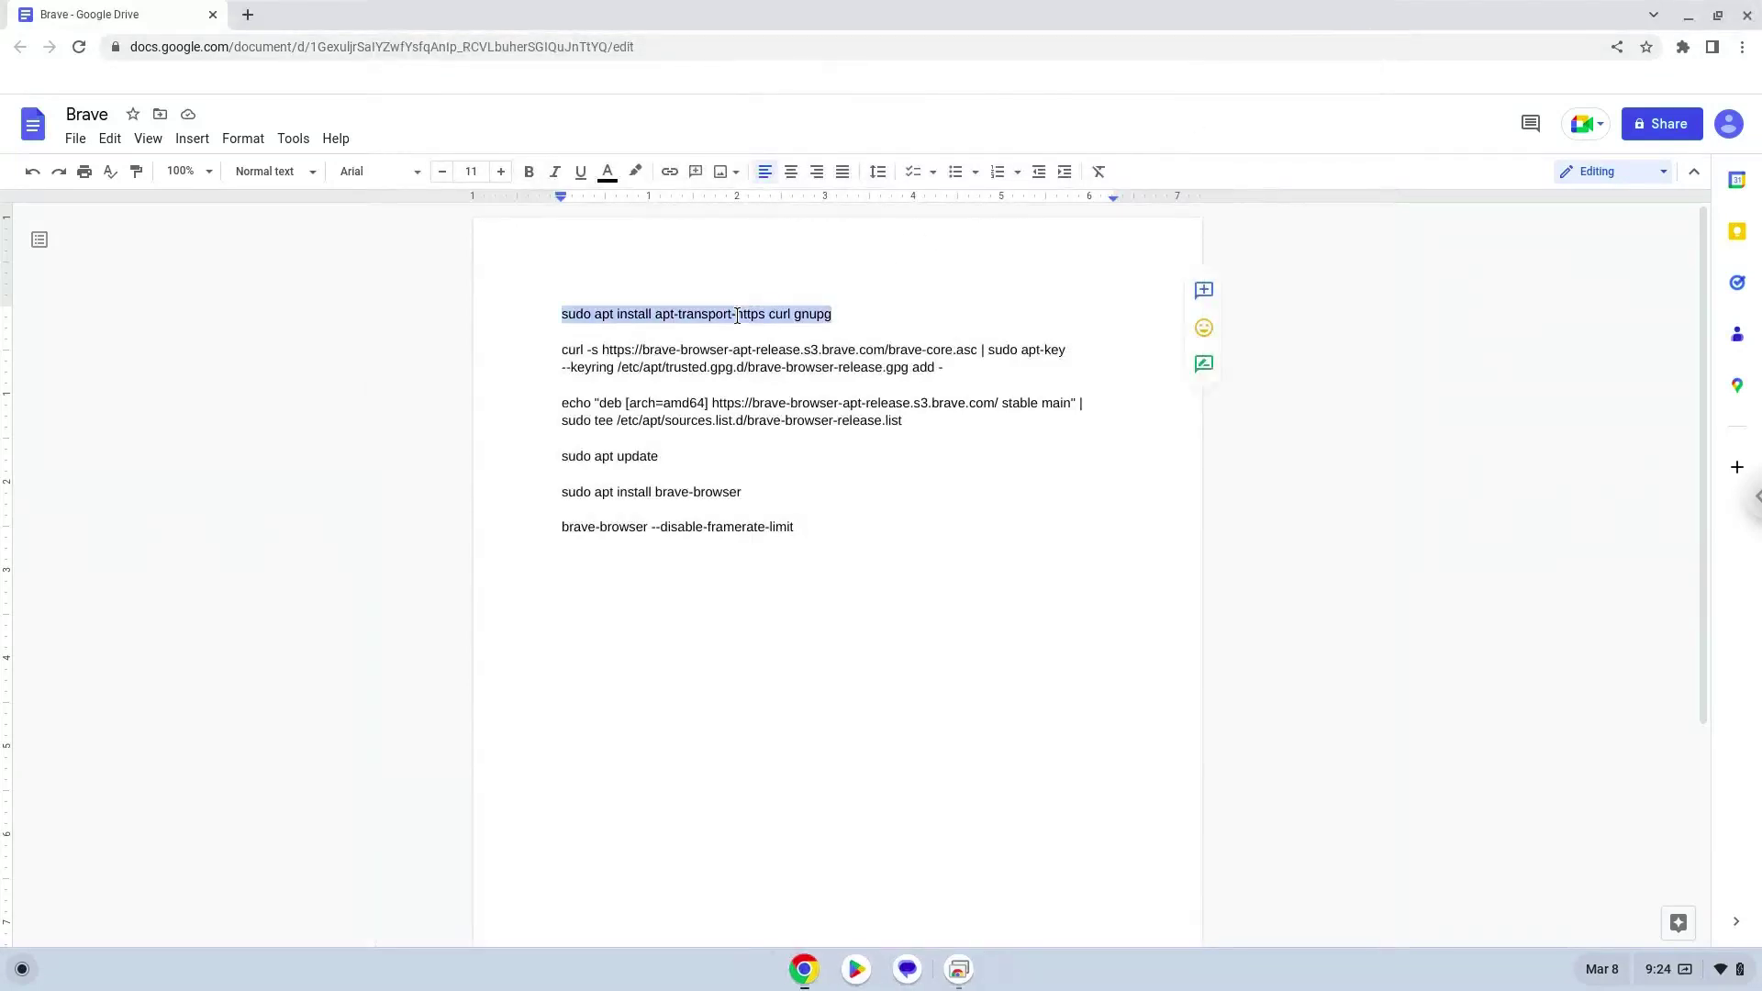
pyautogui.rightClick(737, 315)
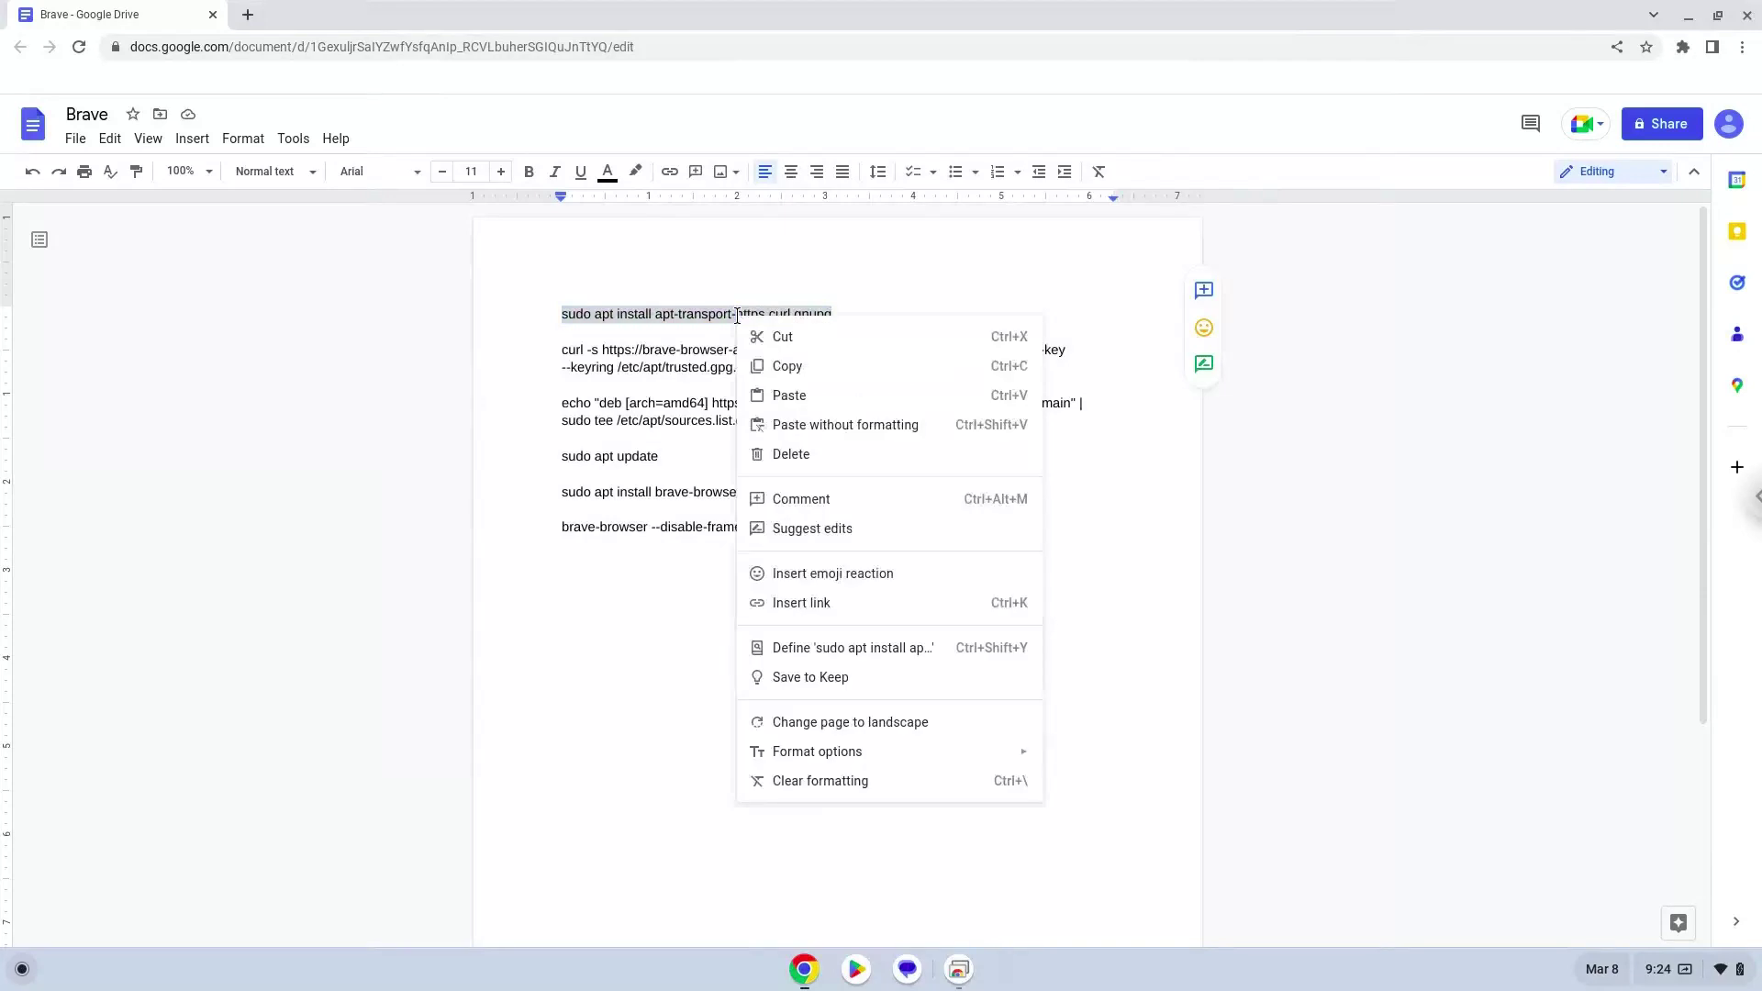
pyautogui.click(785, 370)
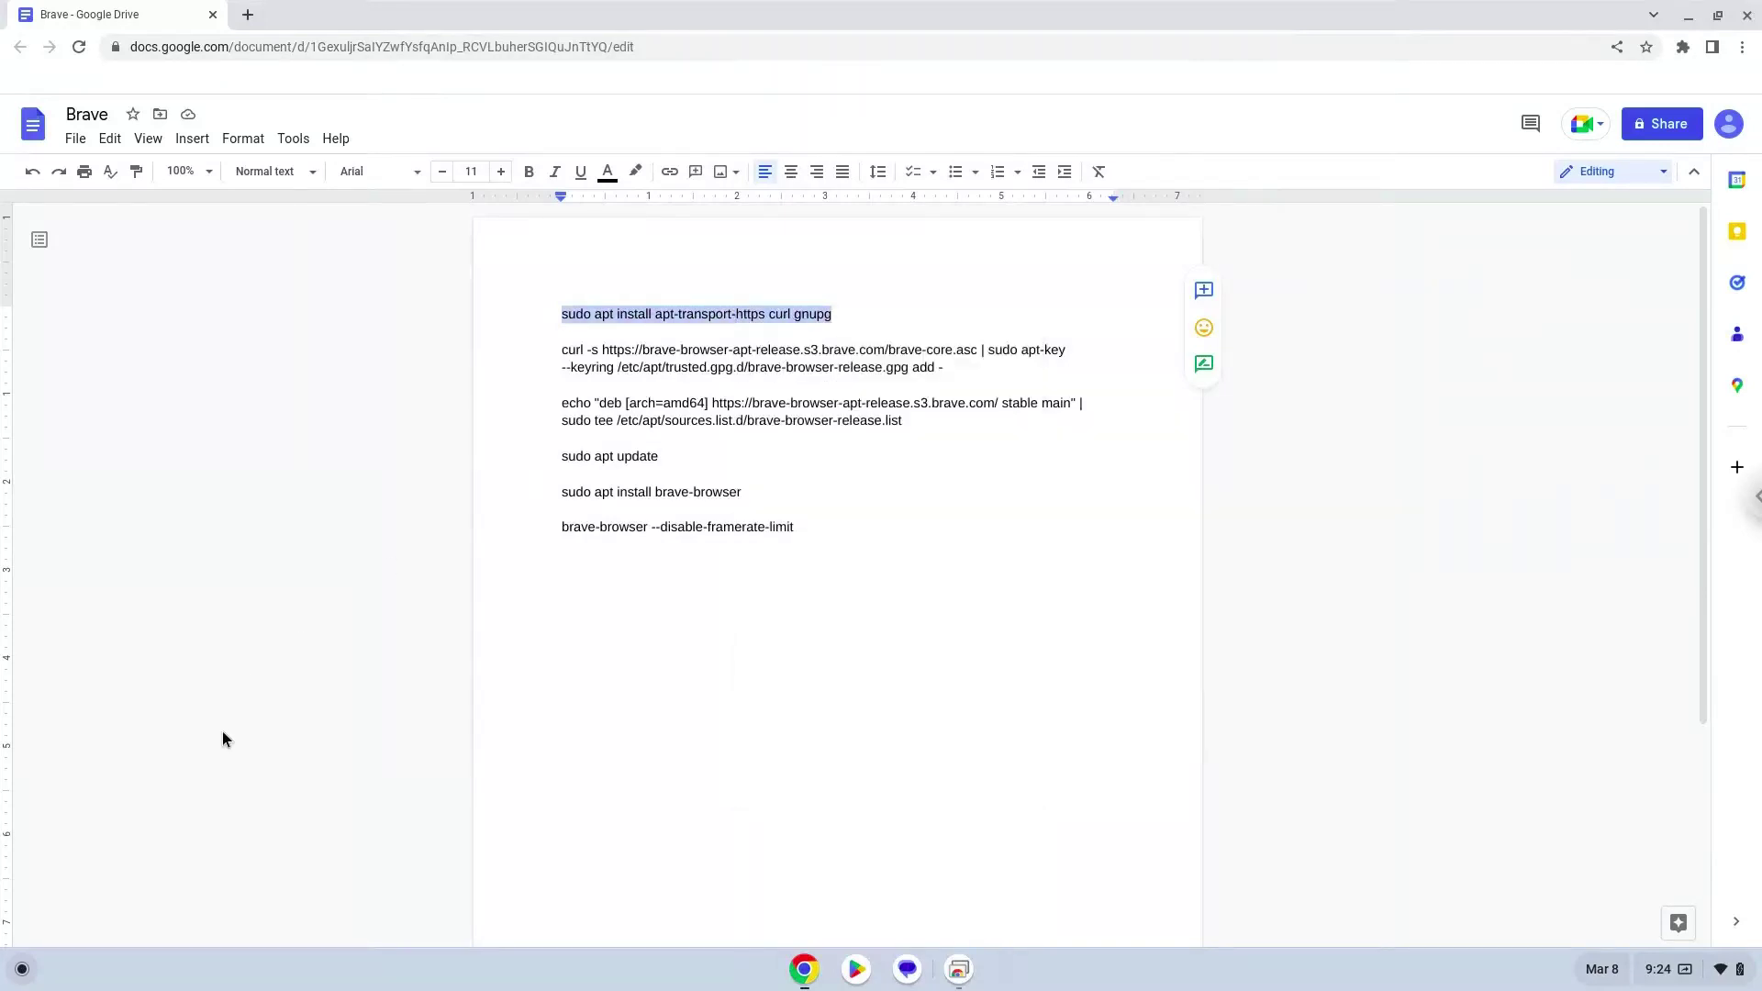
pyautogui.click(22, 968)
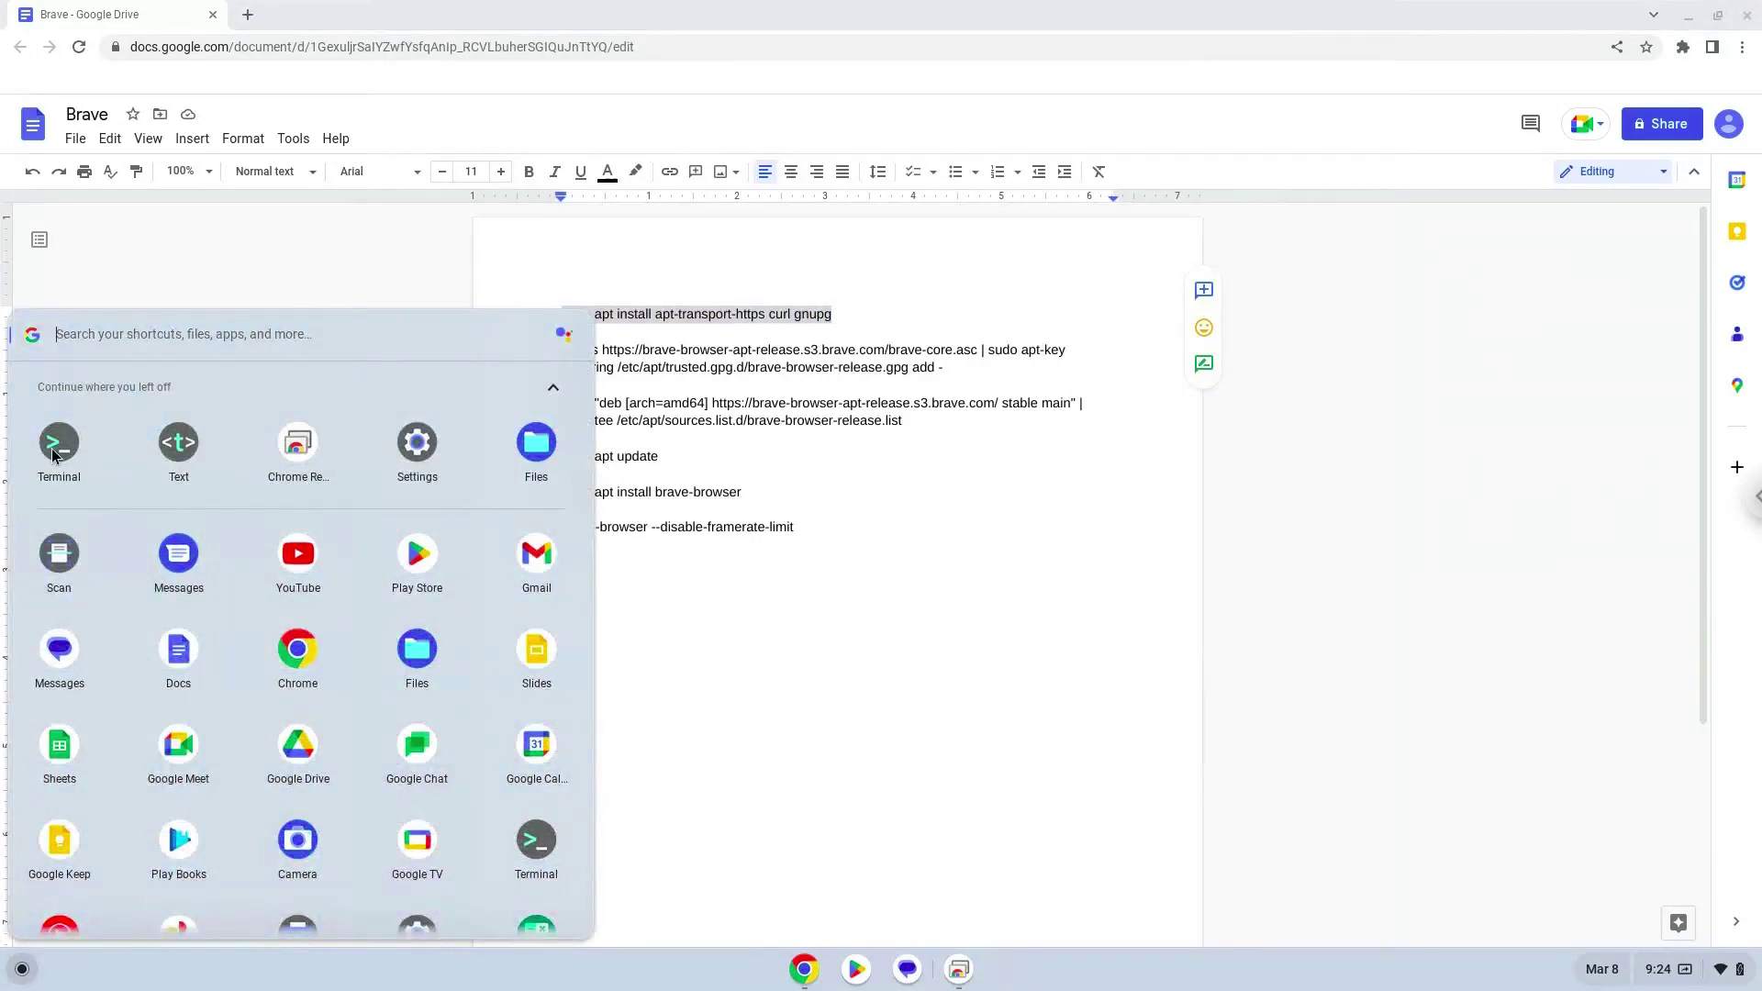
pyautogui.click(53, 454)
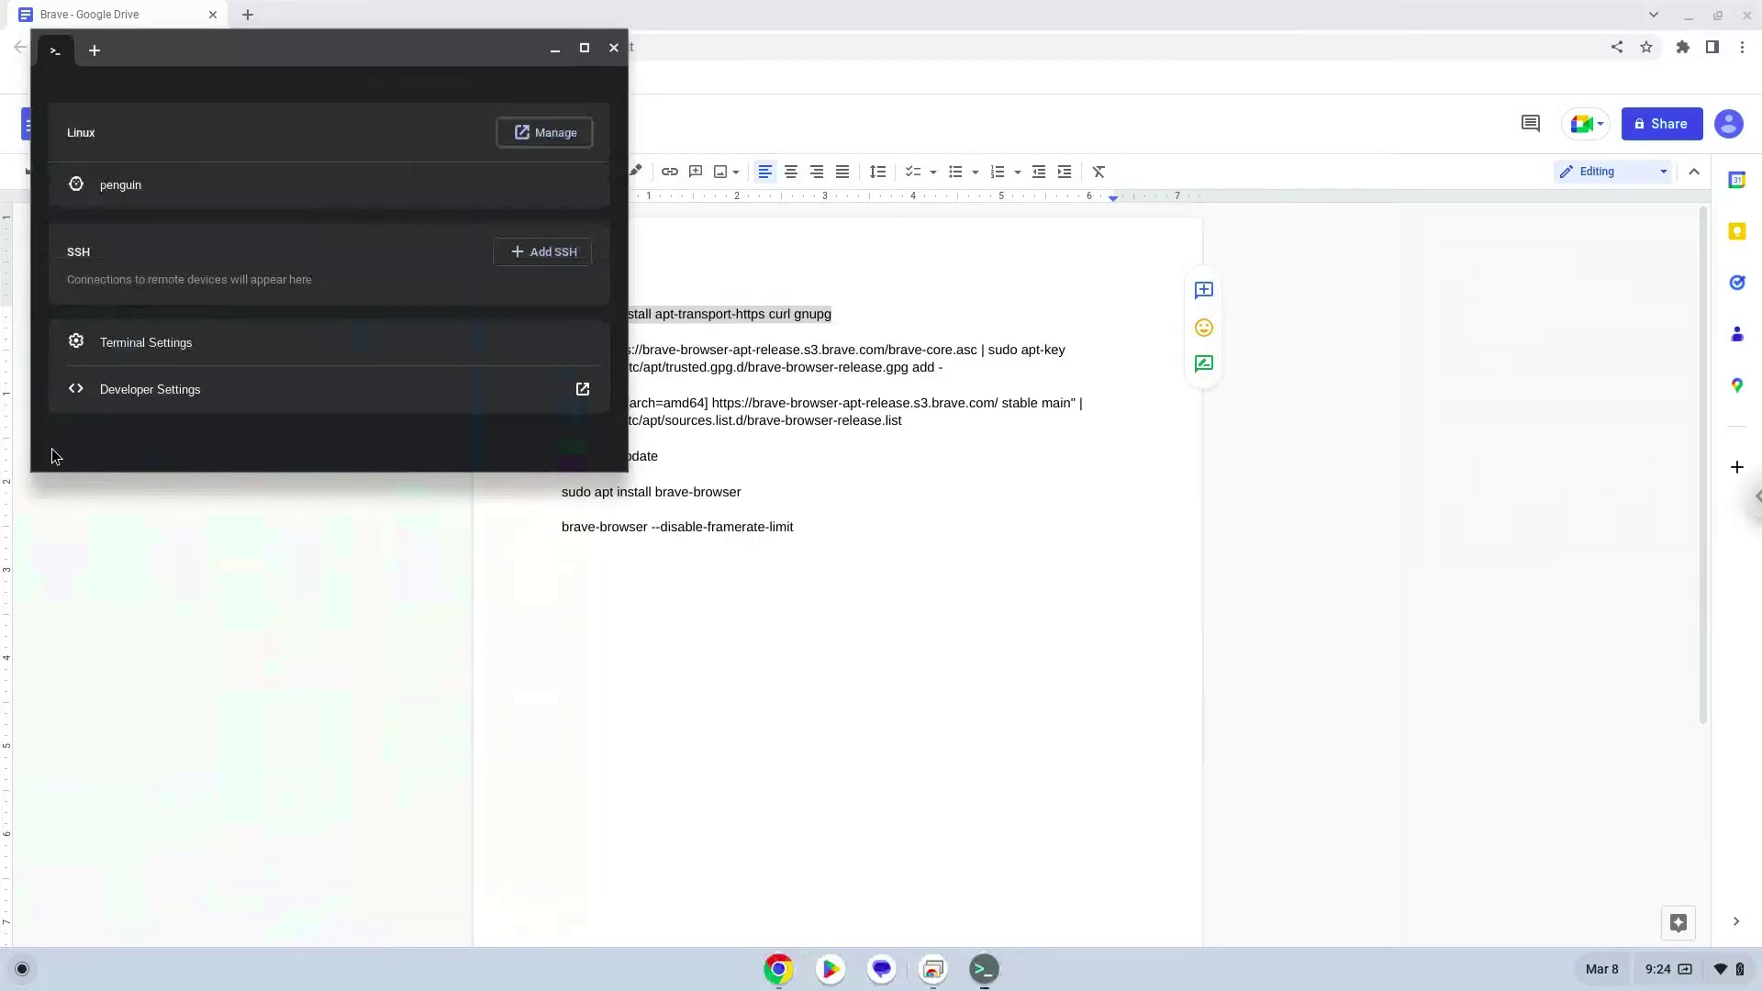
# Step: Maximize Terminal and run sudo apt install apt-transport-https curl gnupg, accepting the [Y/n] prompt
pyautogui.doubleClick(296, 43)
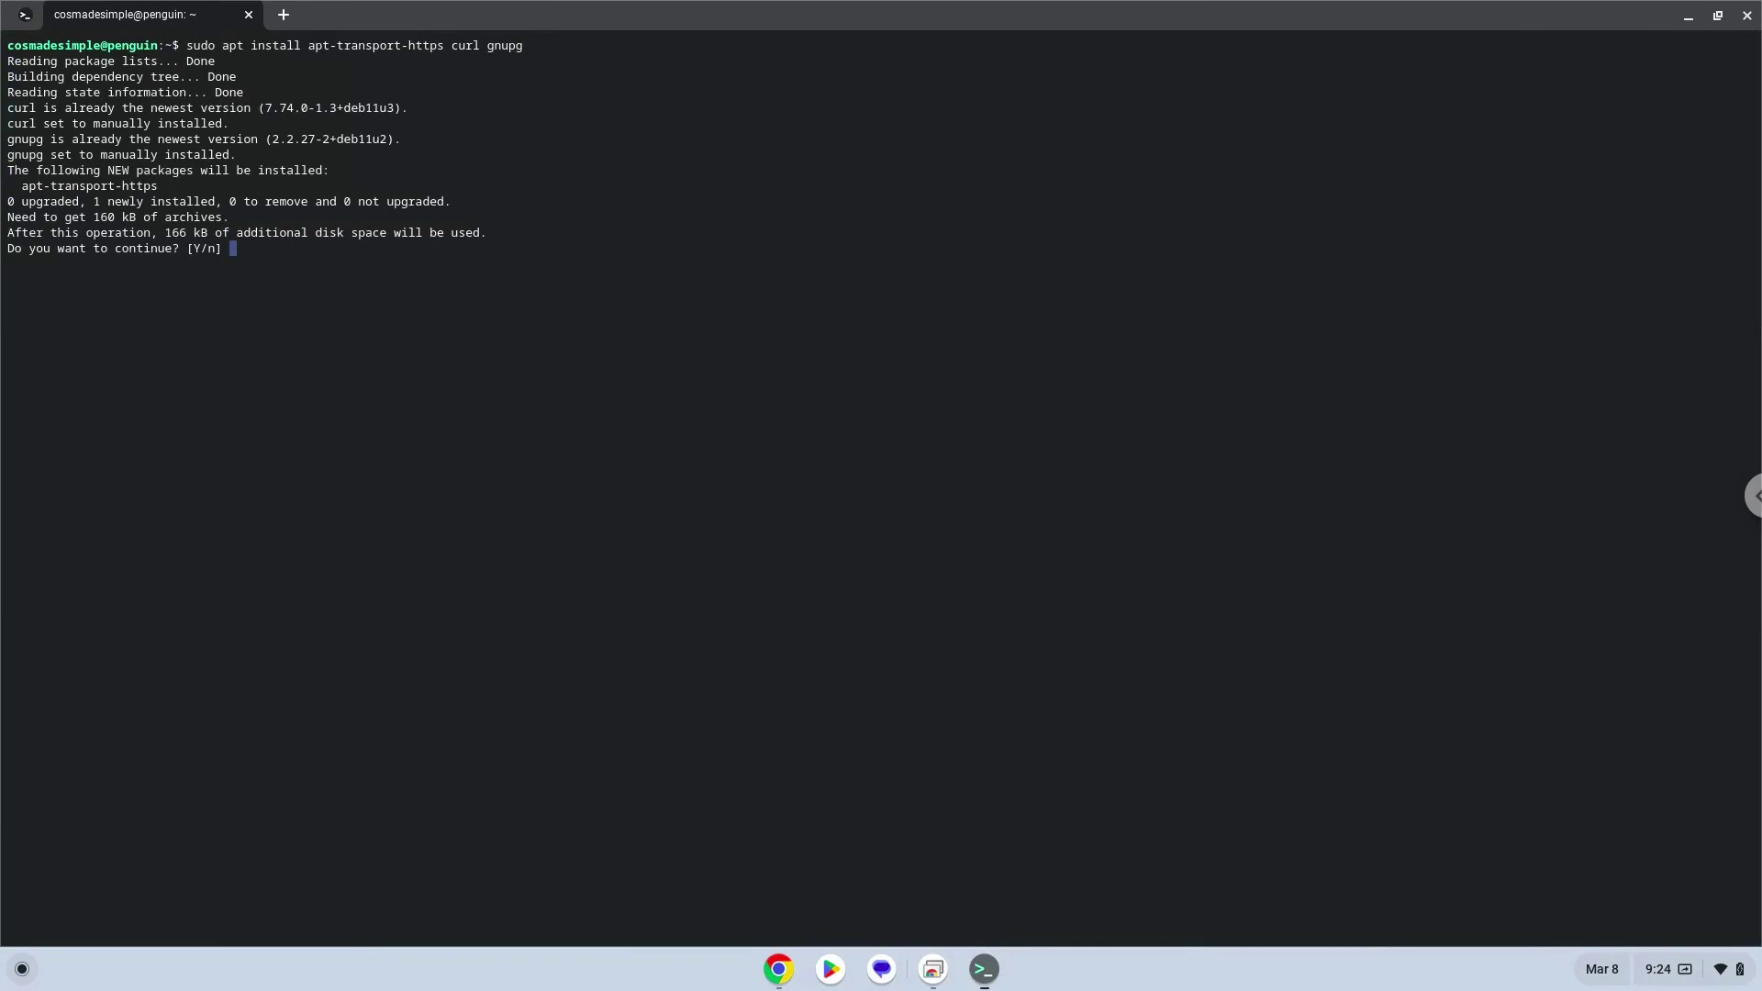
pyautogui.press('Return')
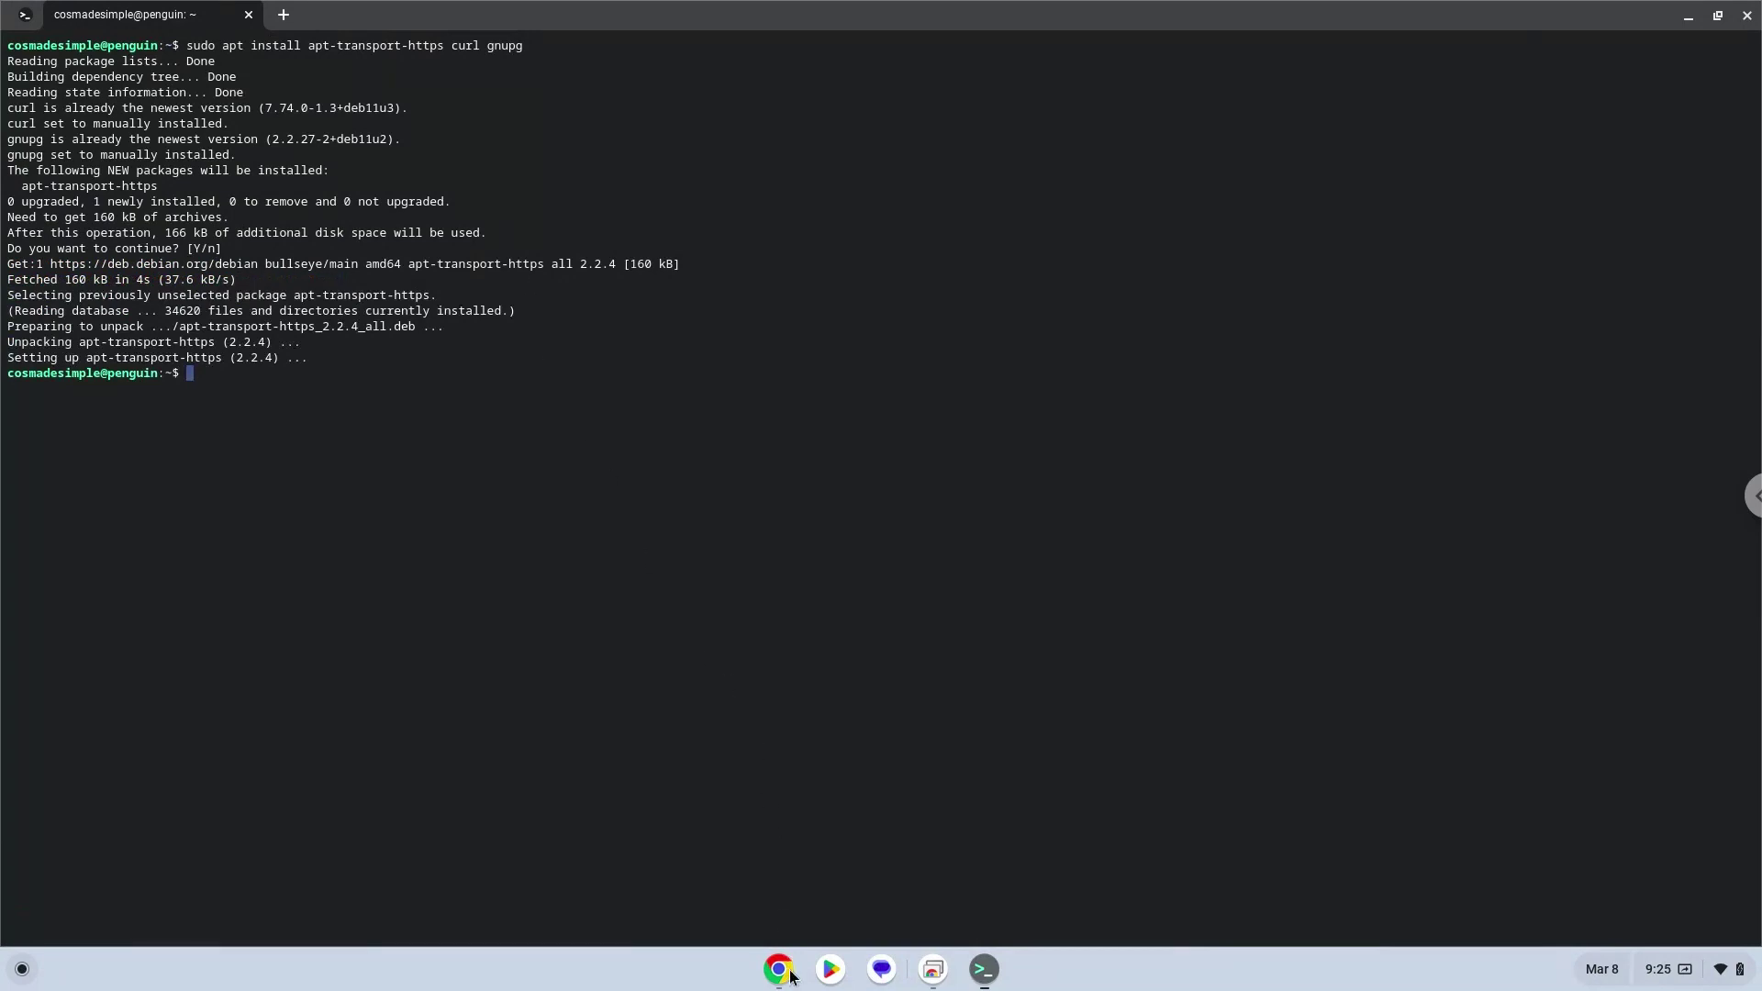
# Step: Copy the curl command from the doc and run it in Terminal to add Brave's signing key
pyautogui.click(790, 974)
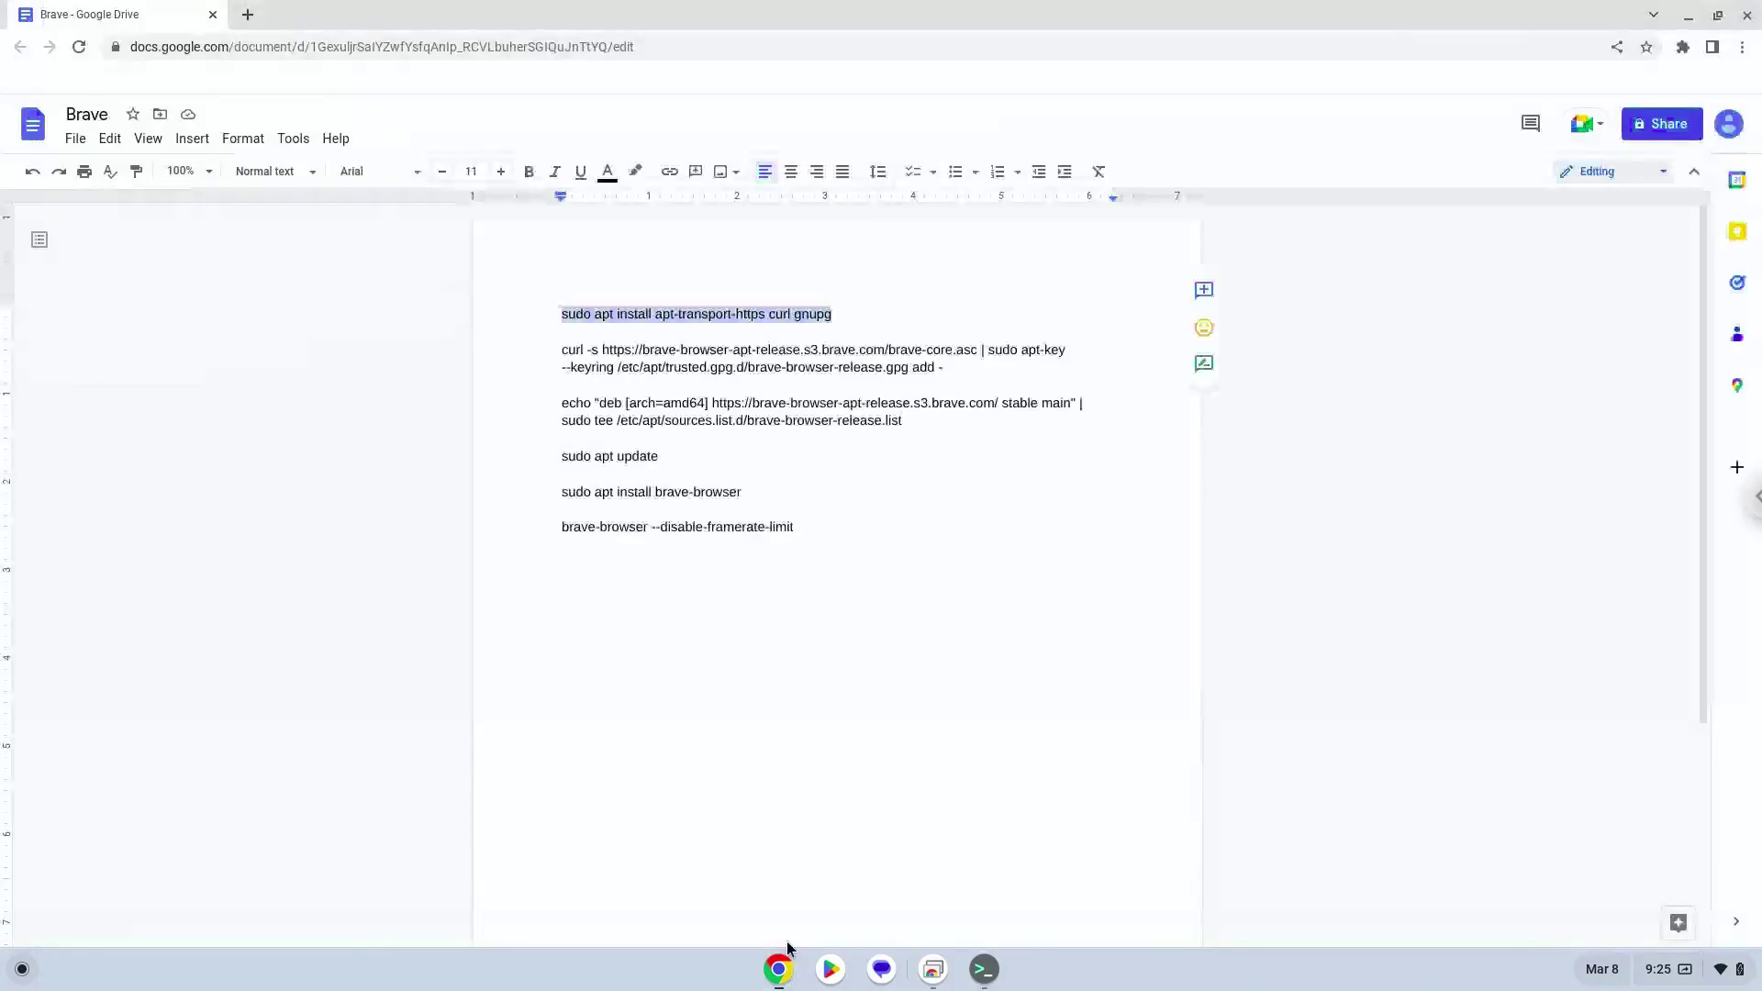
pyautogui.tripleClick(719, 349)
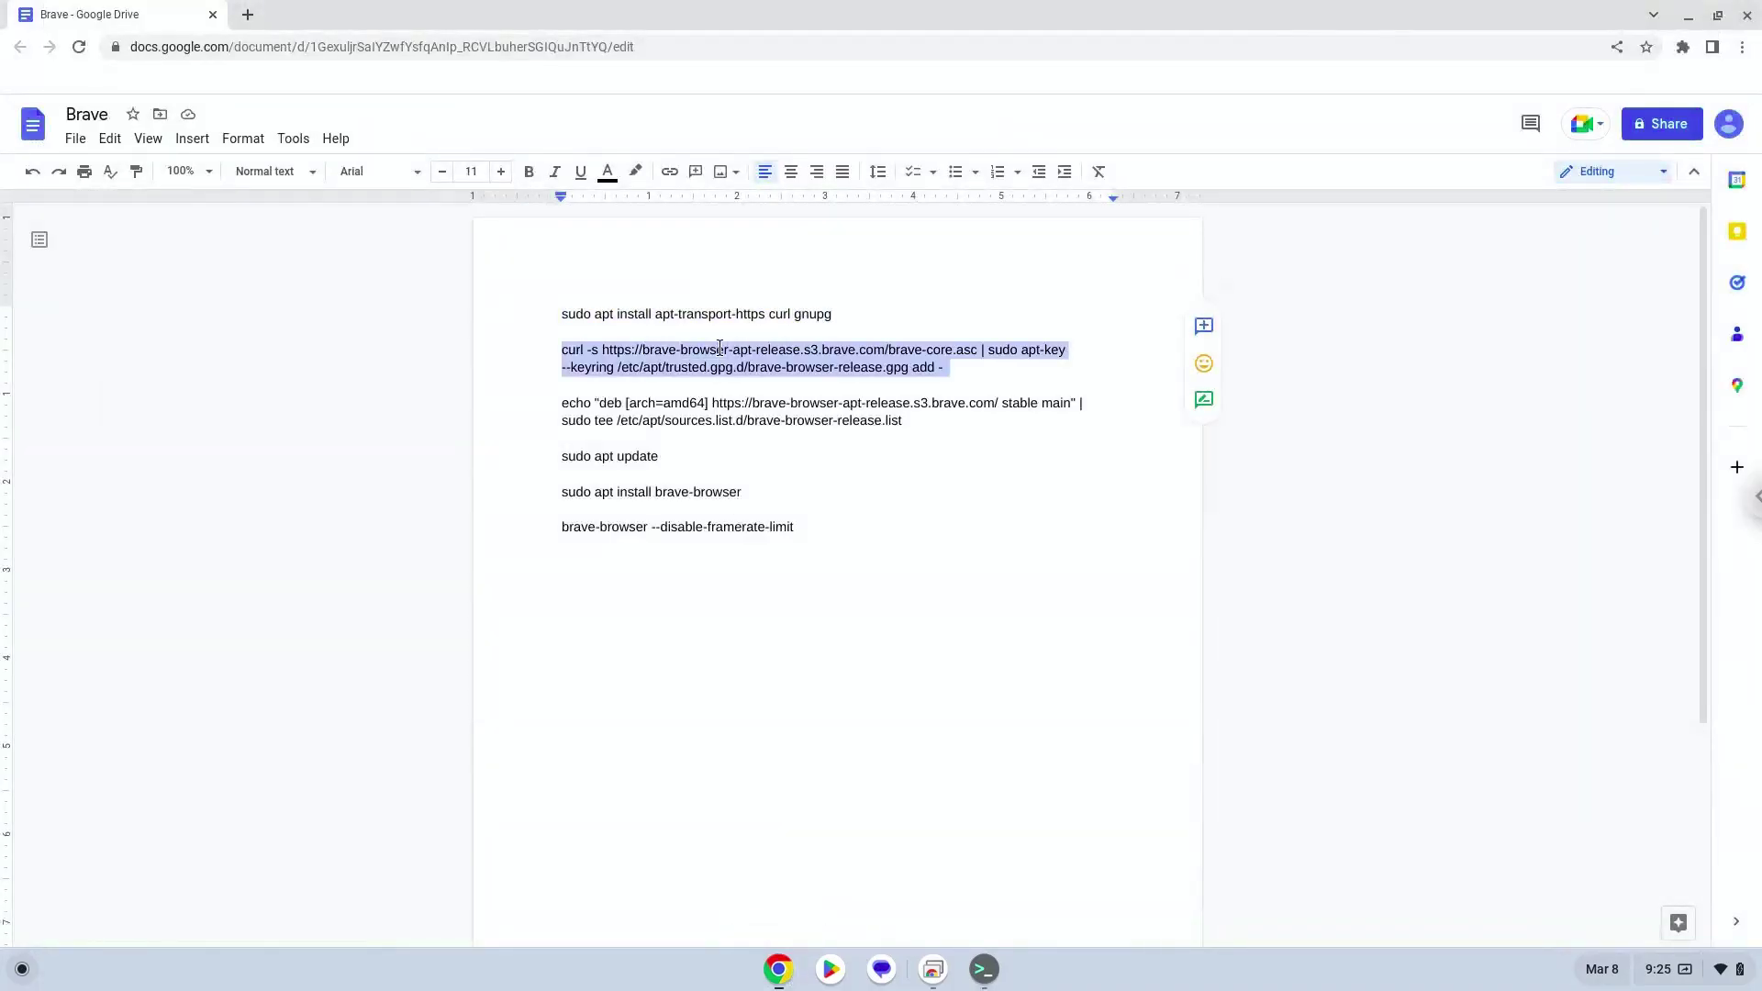
pyautogui.rightClick(720, 349)
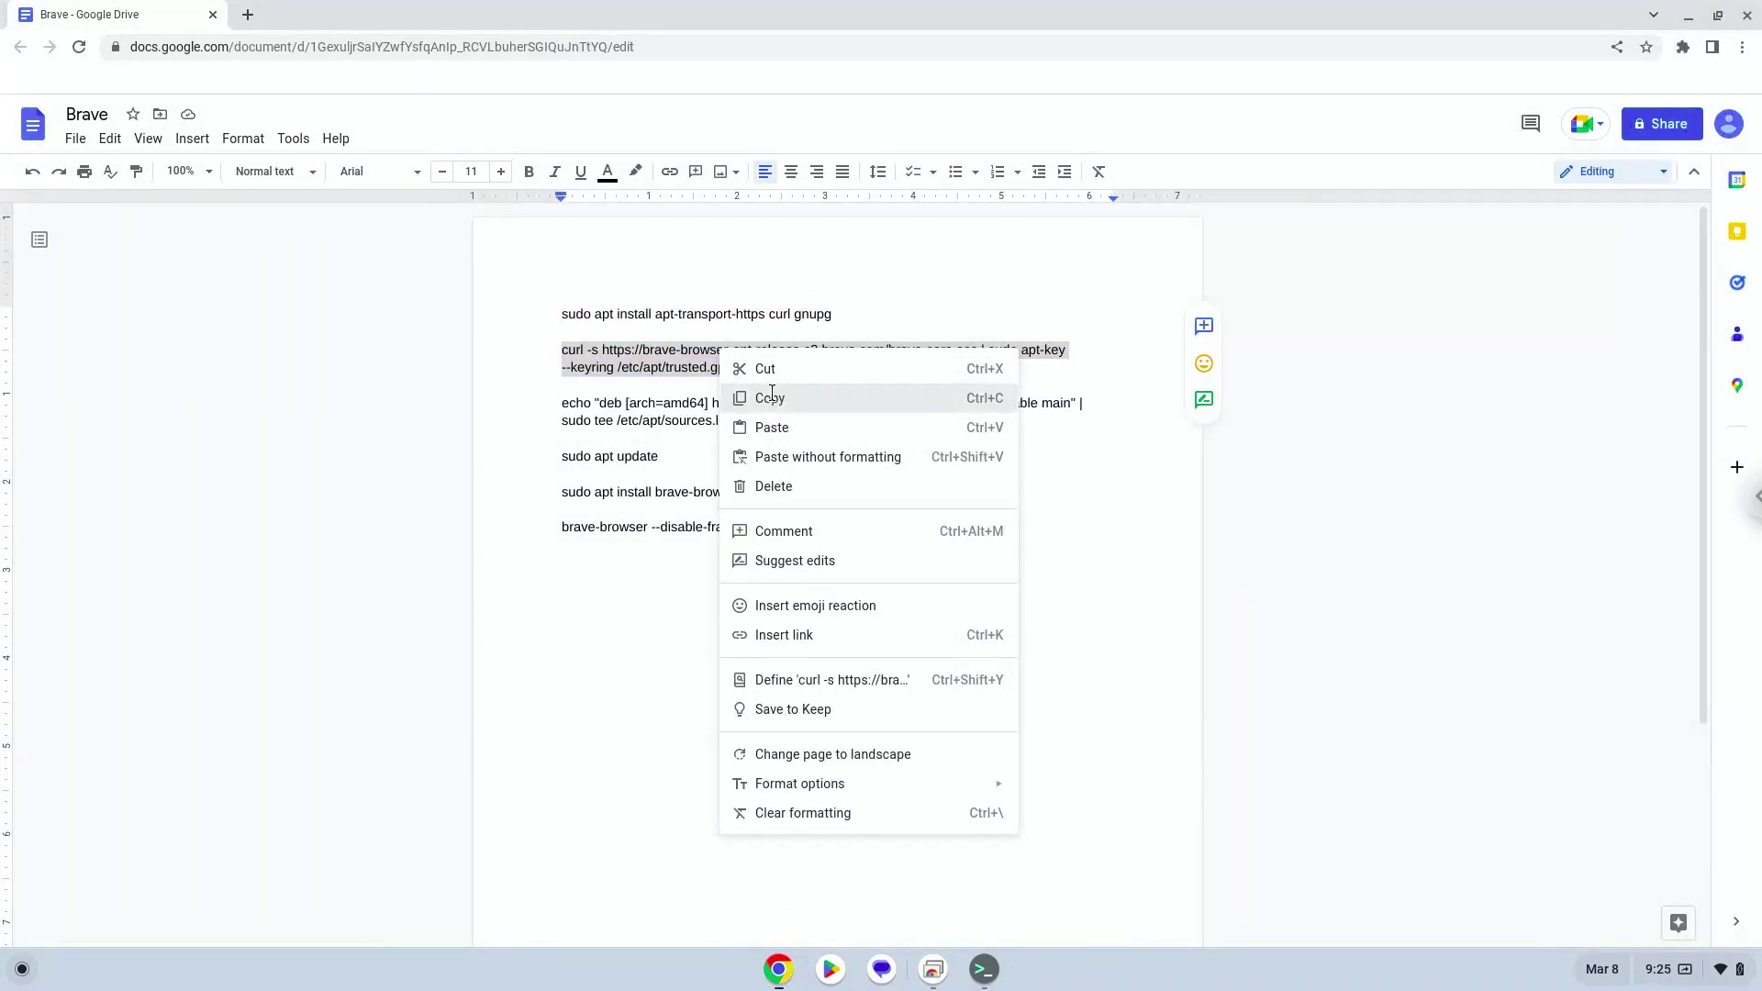
pyautogui.click(771, 396)
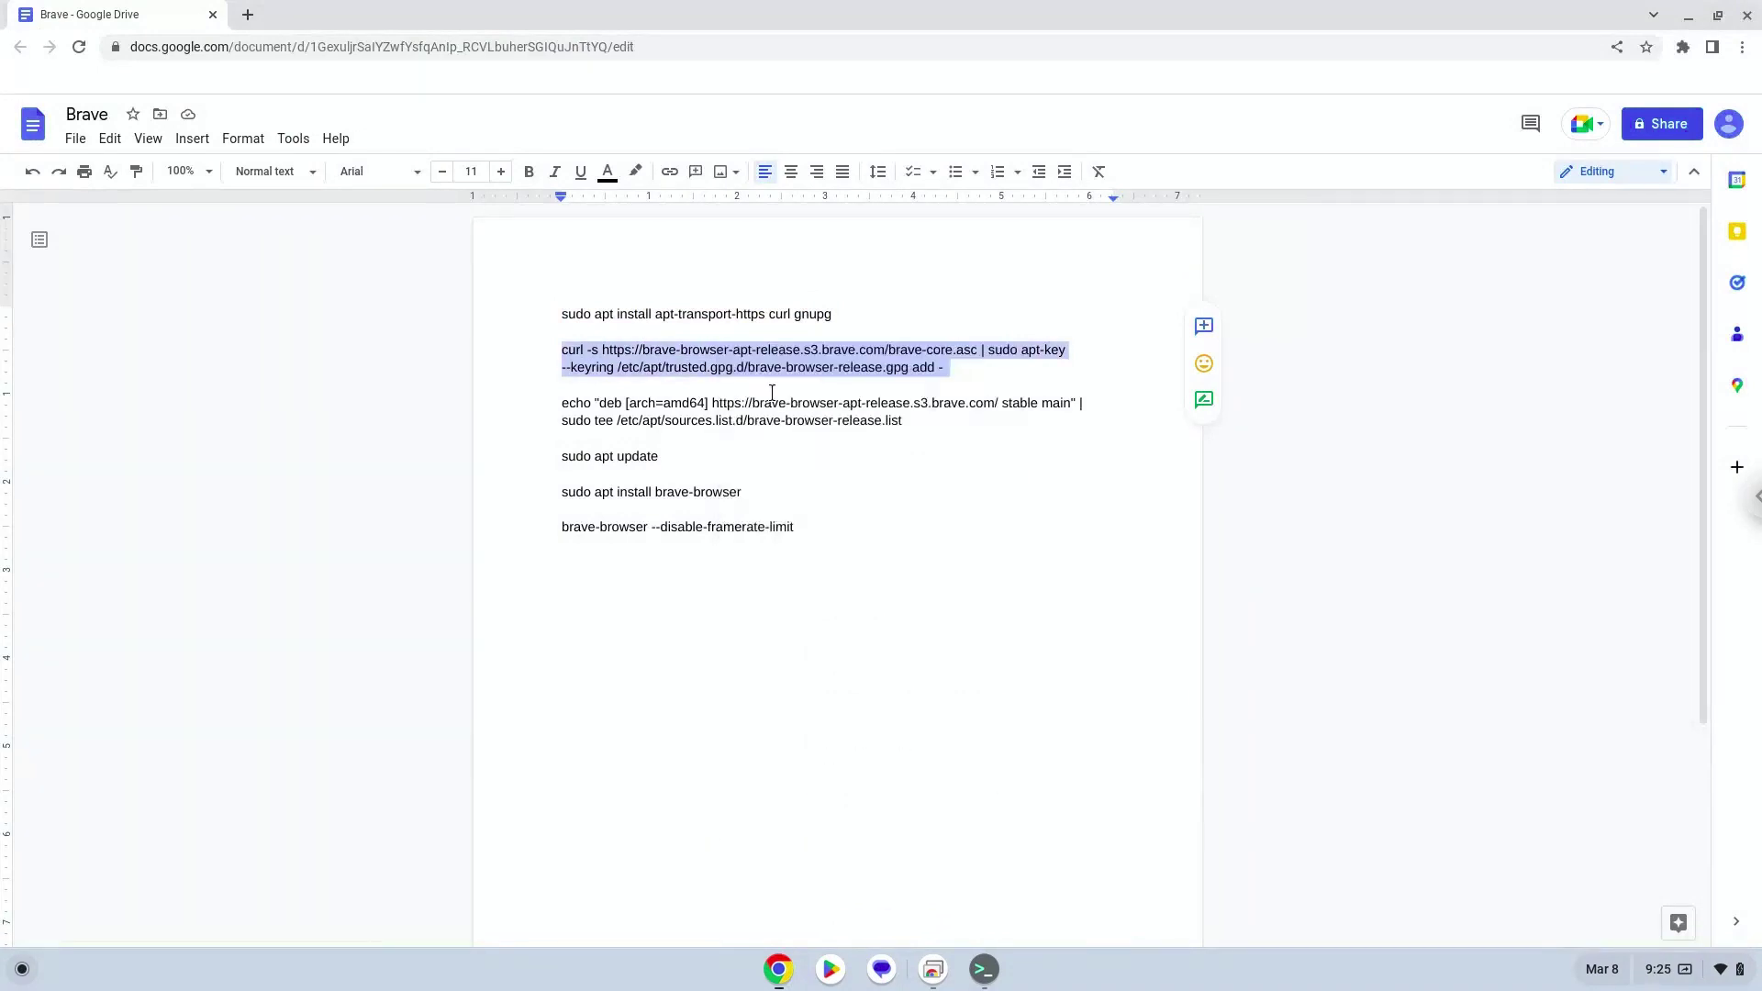
pyautogui.click(983, 969)
pyautogui.hotkey('ctrl', 'shift', 'v')
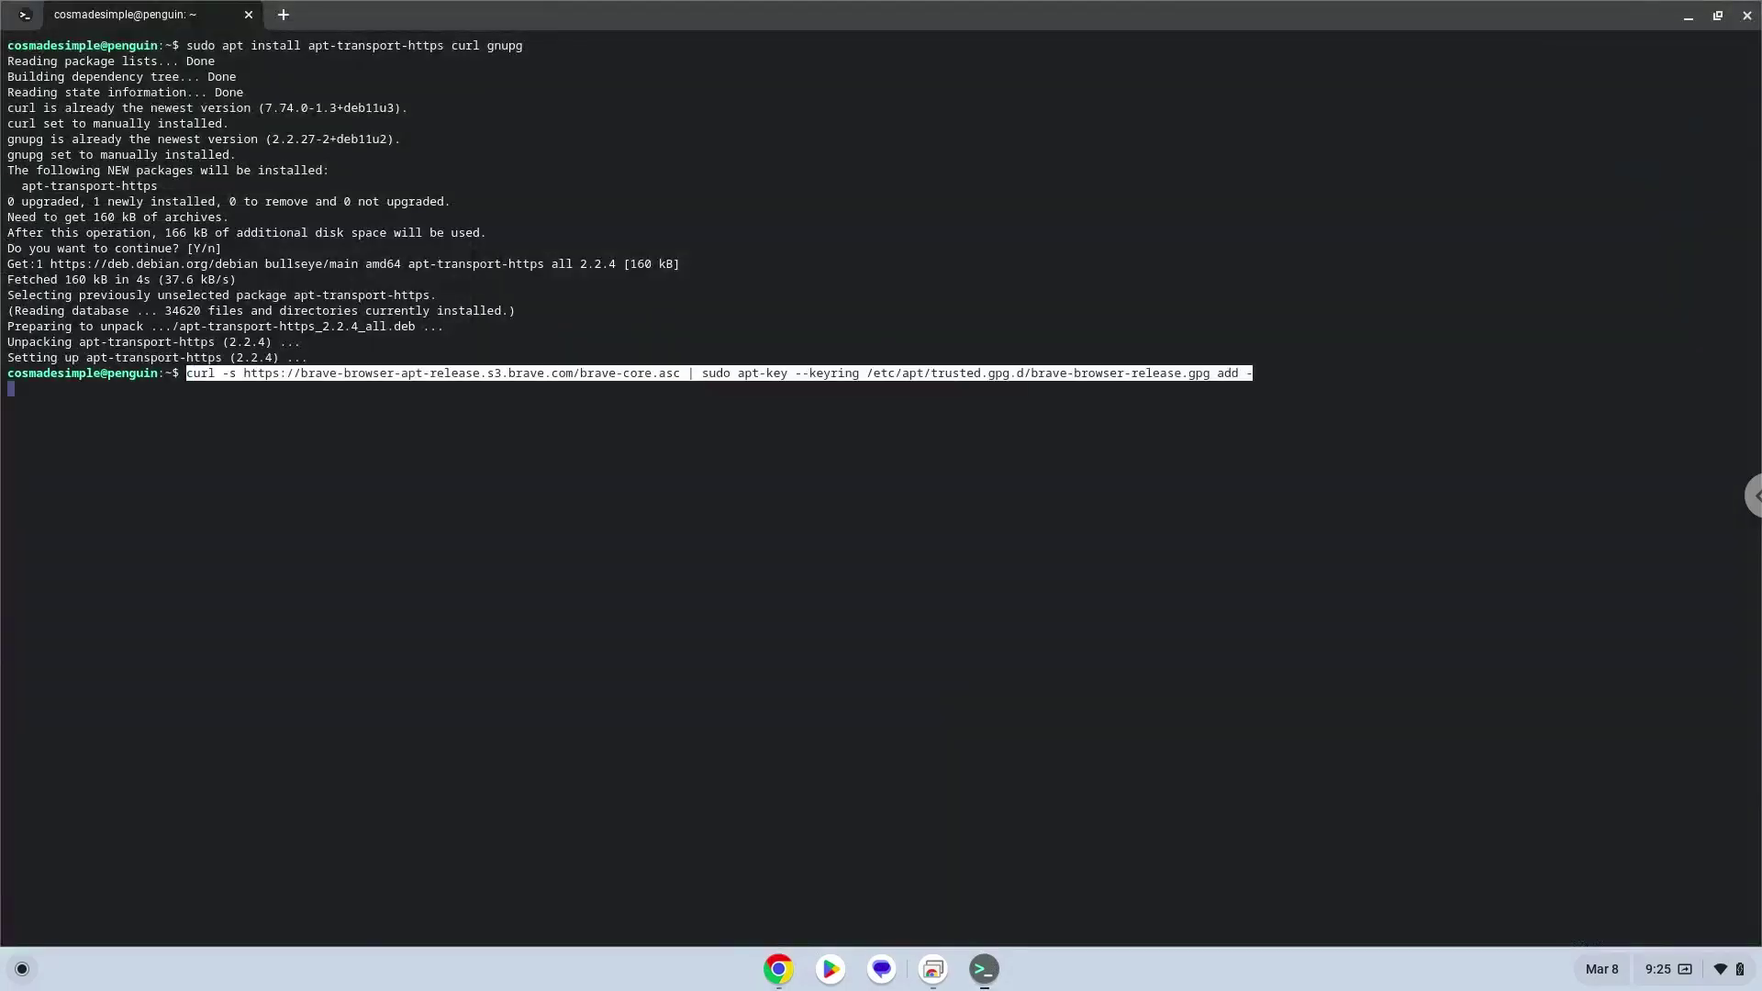
pyautogui.press('Return')
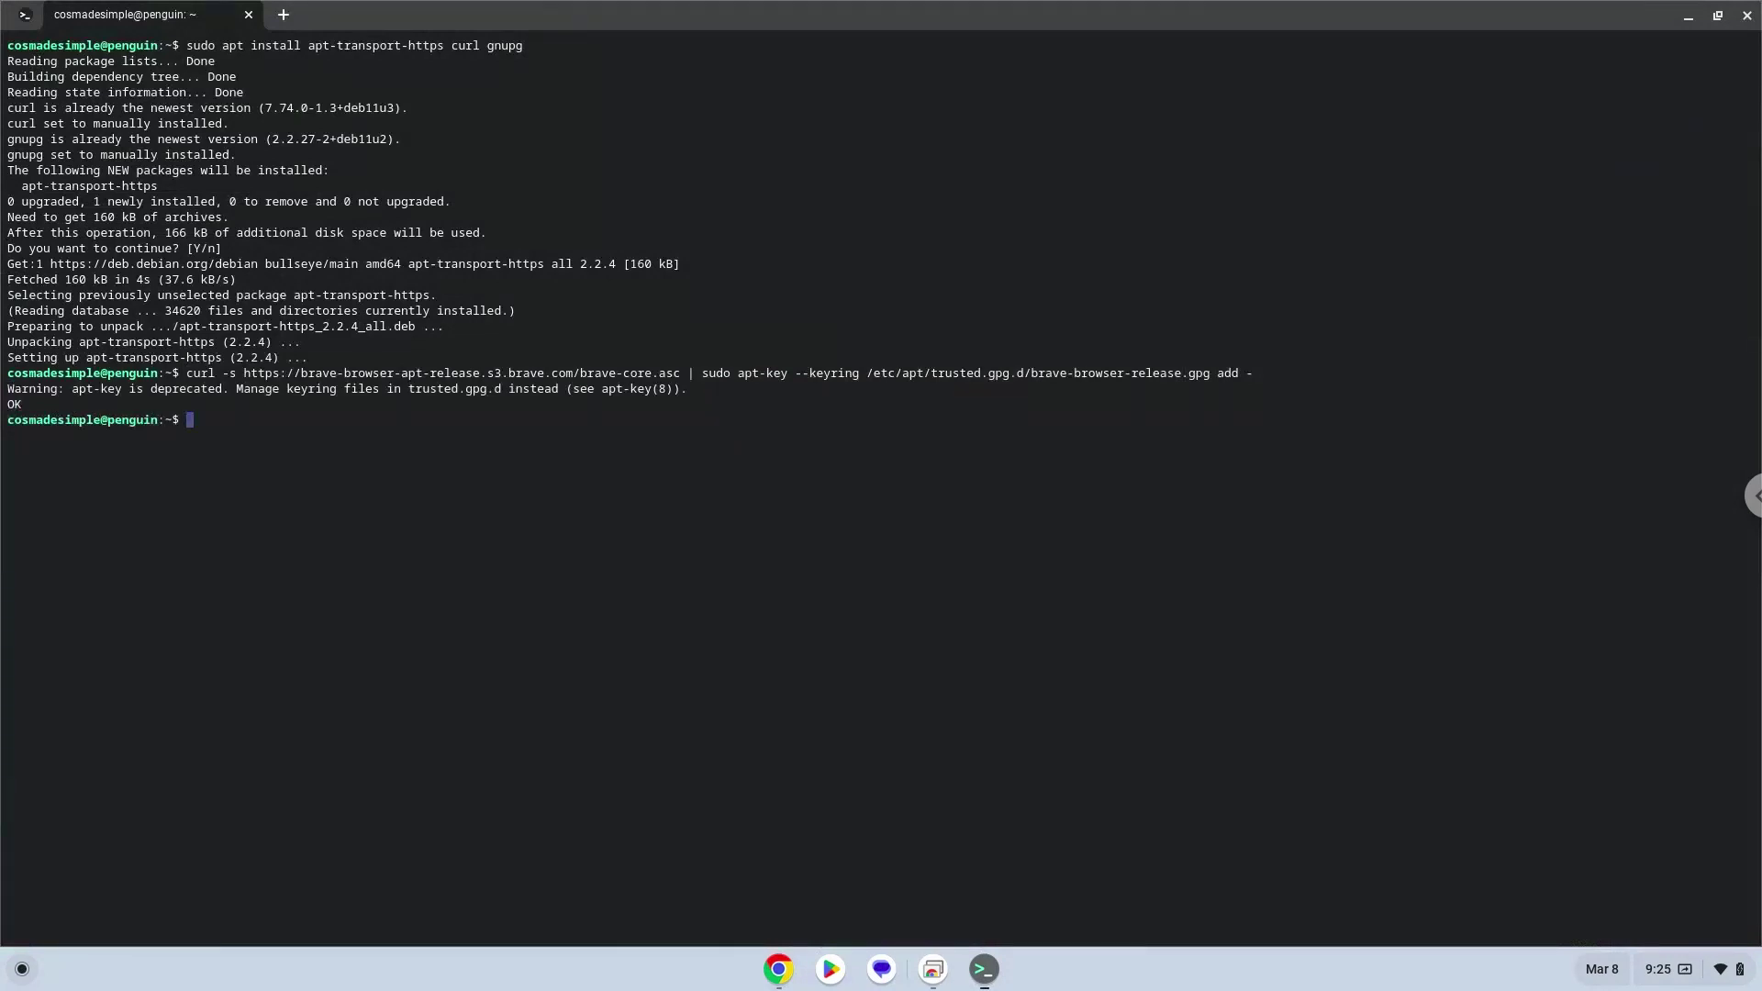
# Step: Copy and run the echo command writing the Brave repository to brave-browser-release.list
pyautogui.click(776, 973)
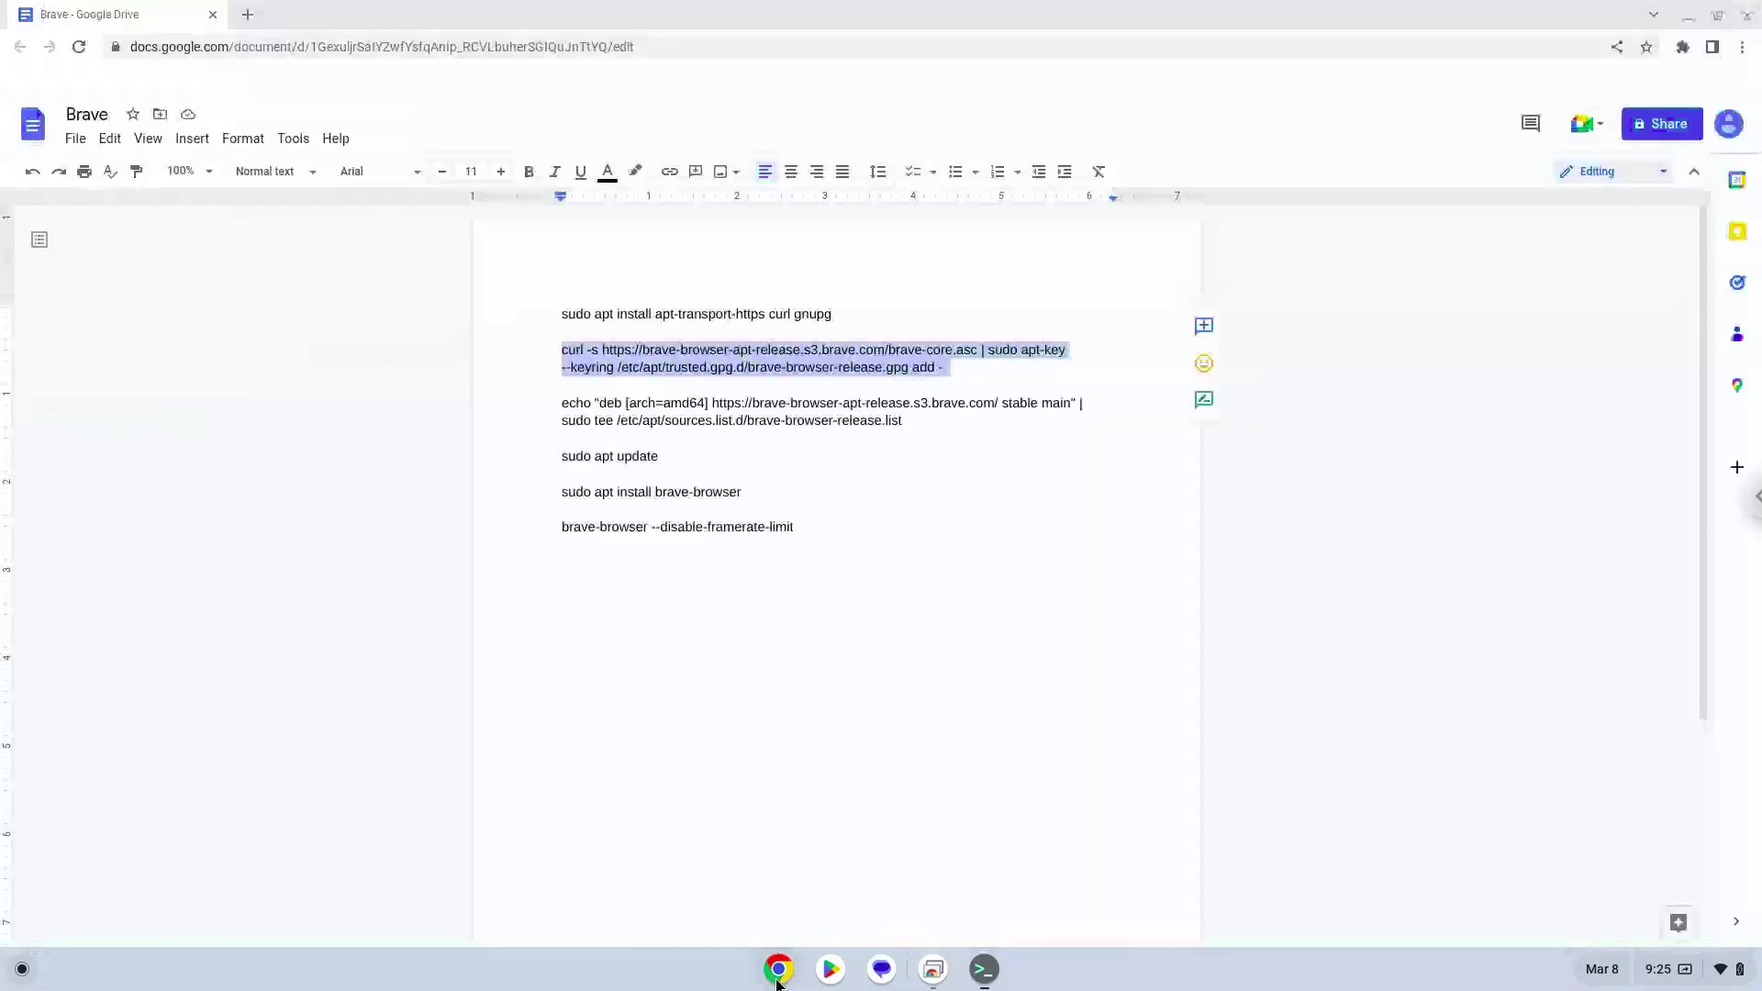
pyautogui.tripleClick(809, 409)
pyautogui.rightClick(809, 408)
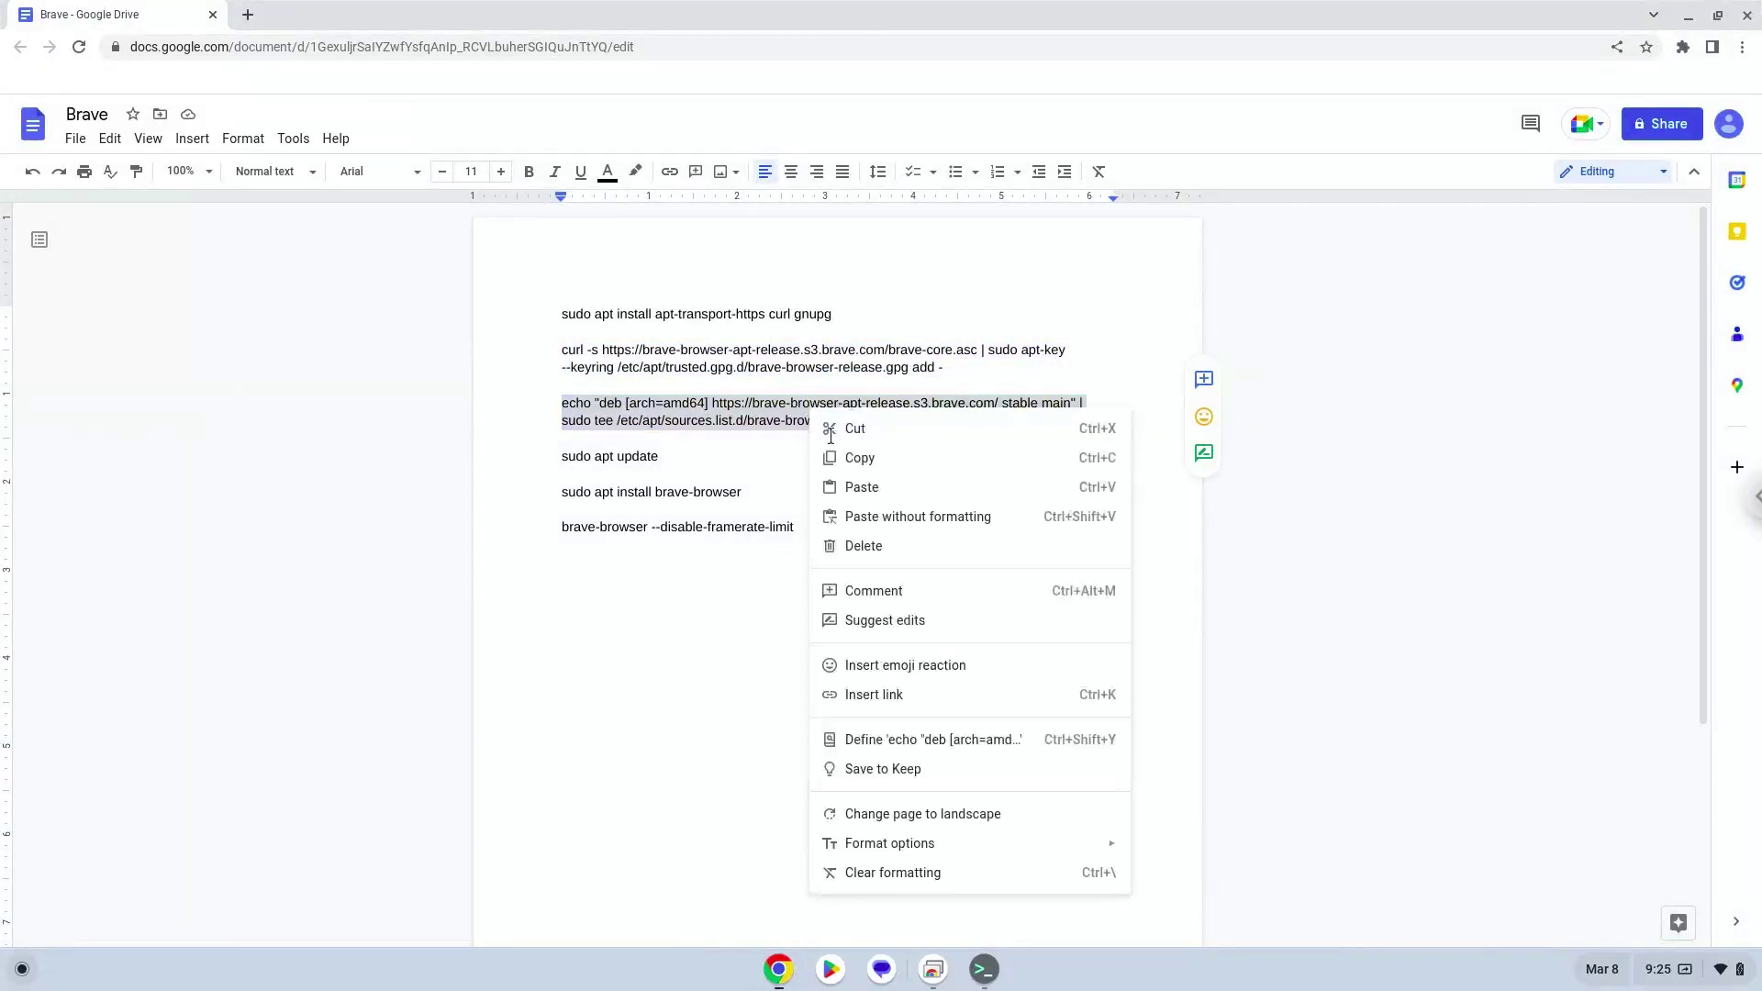
pyautogui.click(853, 466)
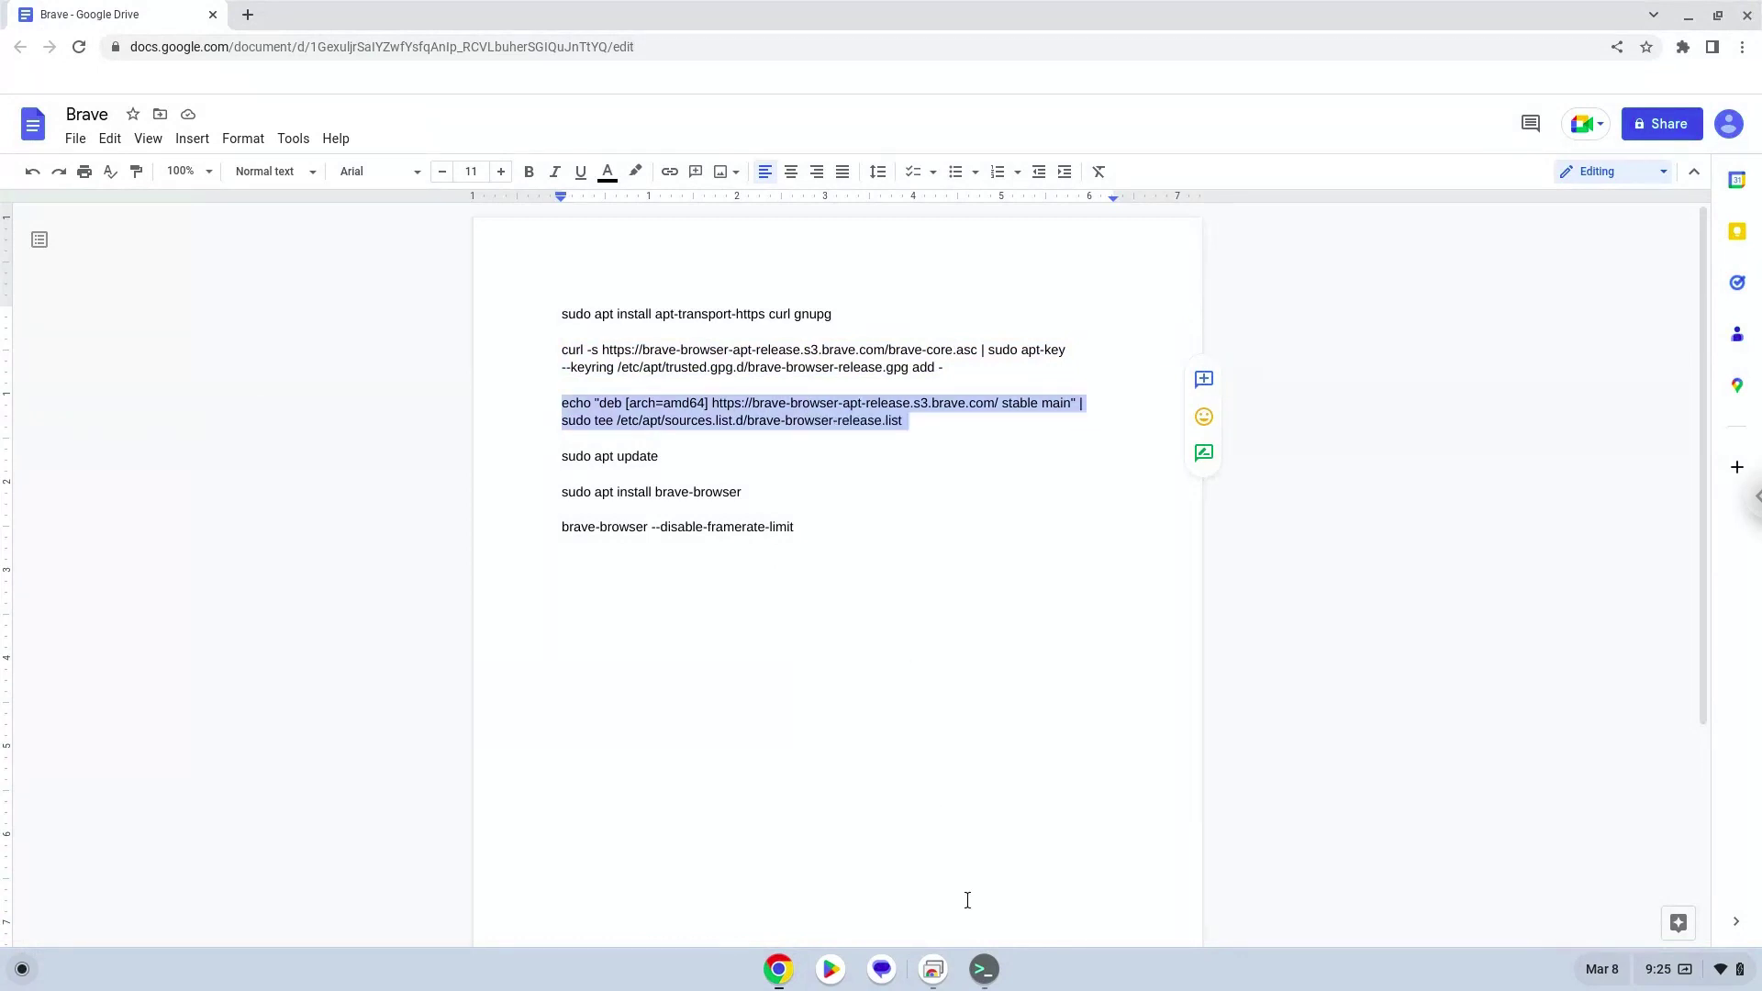
pyautogui.click(980, 969)
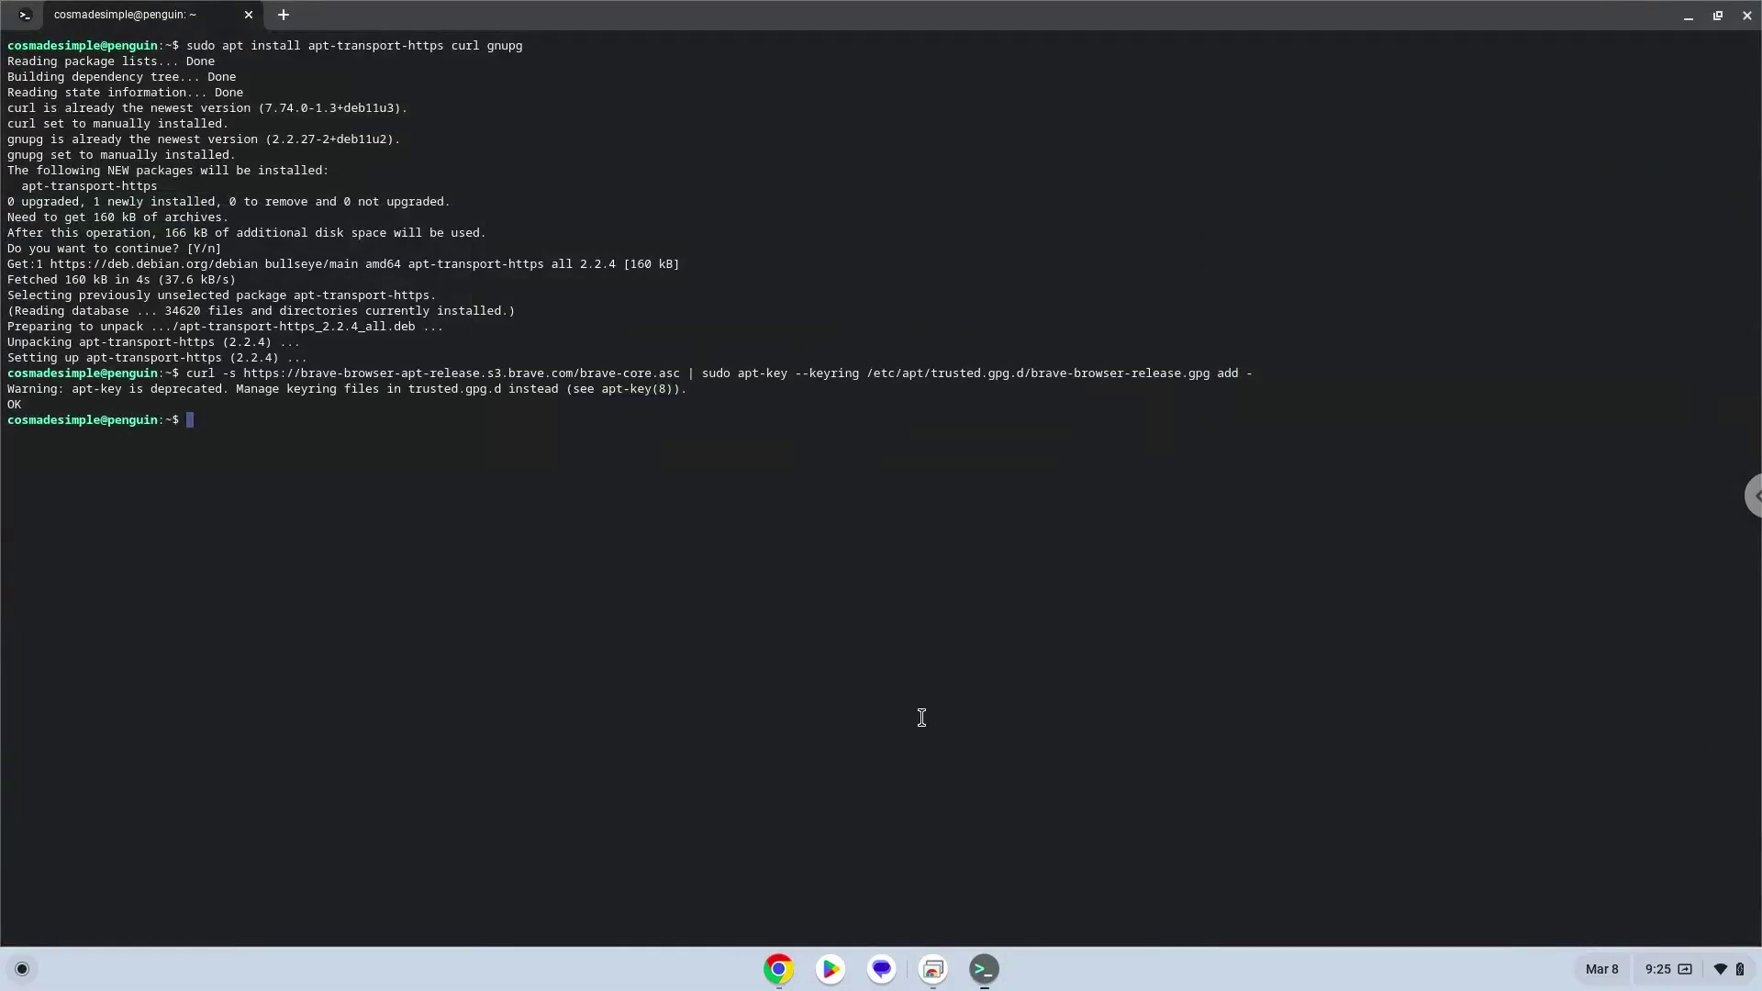
pyautogui.hotkey('ctrl', 'shift', 'v')
pyautogui.press('Return')
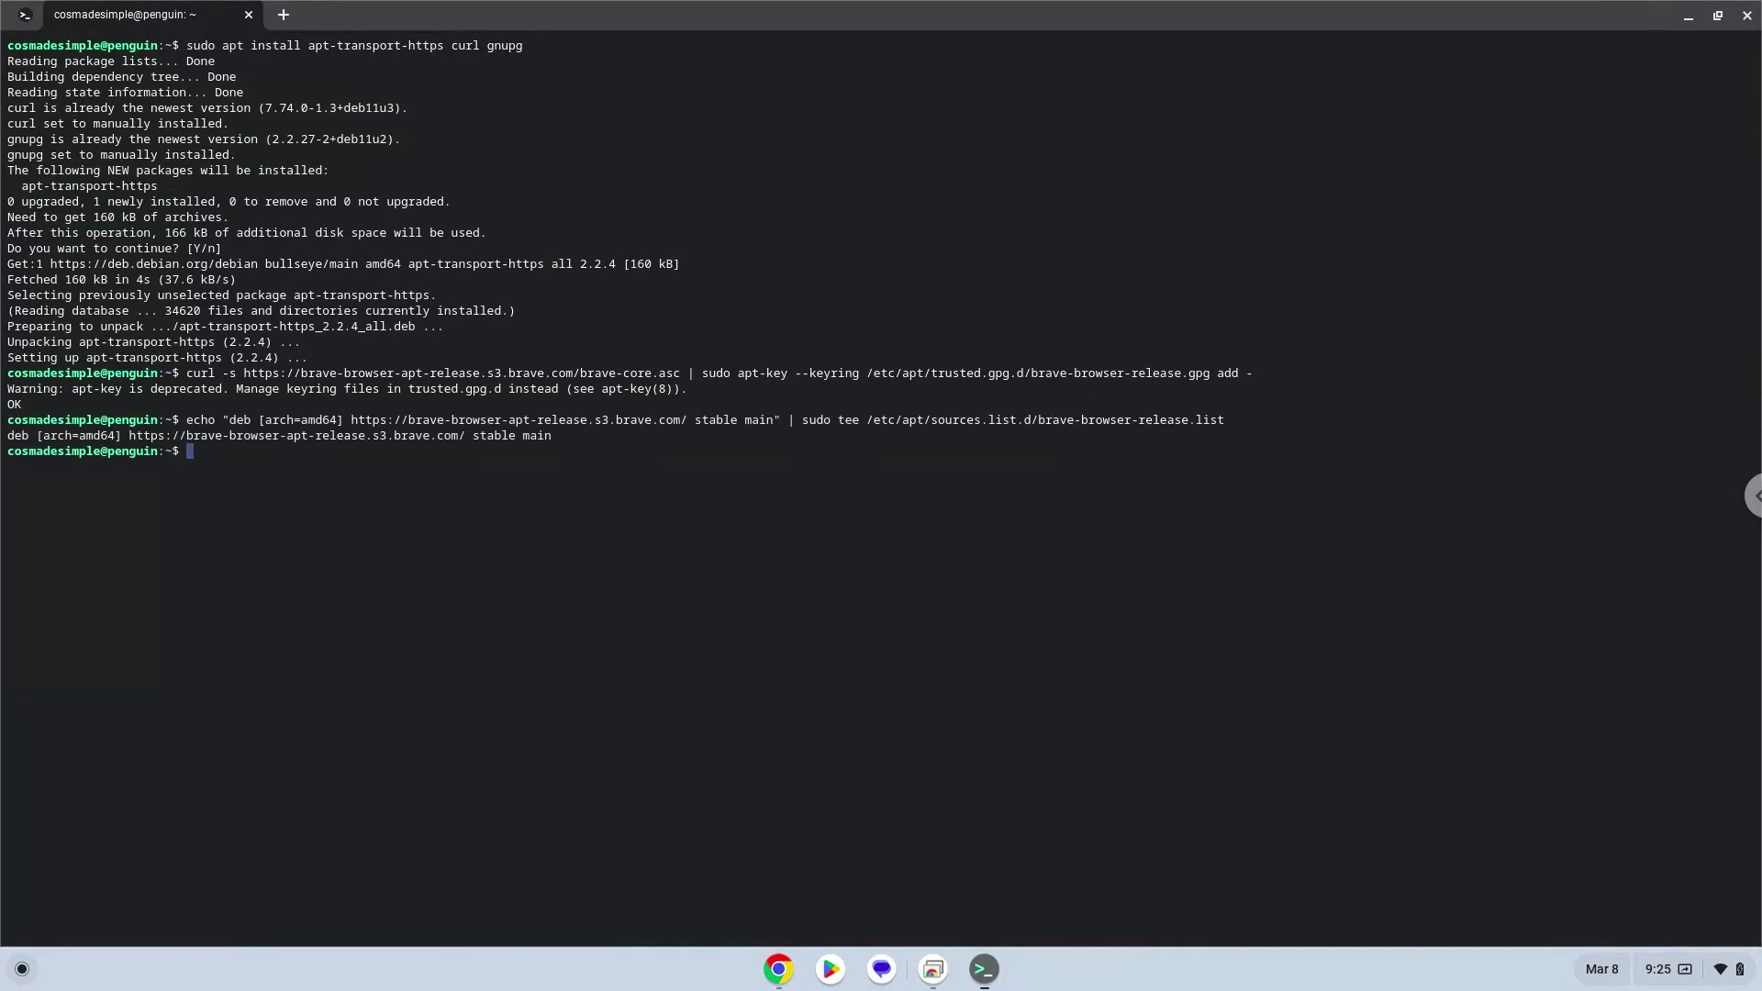
# Step: Copy 'sudo apt update' from the doc and run it in Terminal, fetching the Brave repository
pyautogui.click(780, 972)
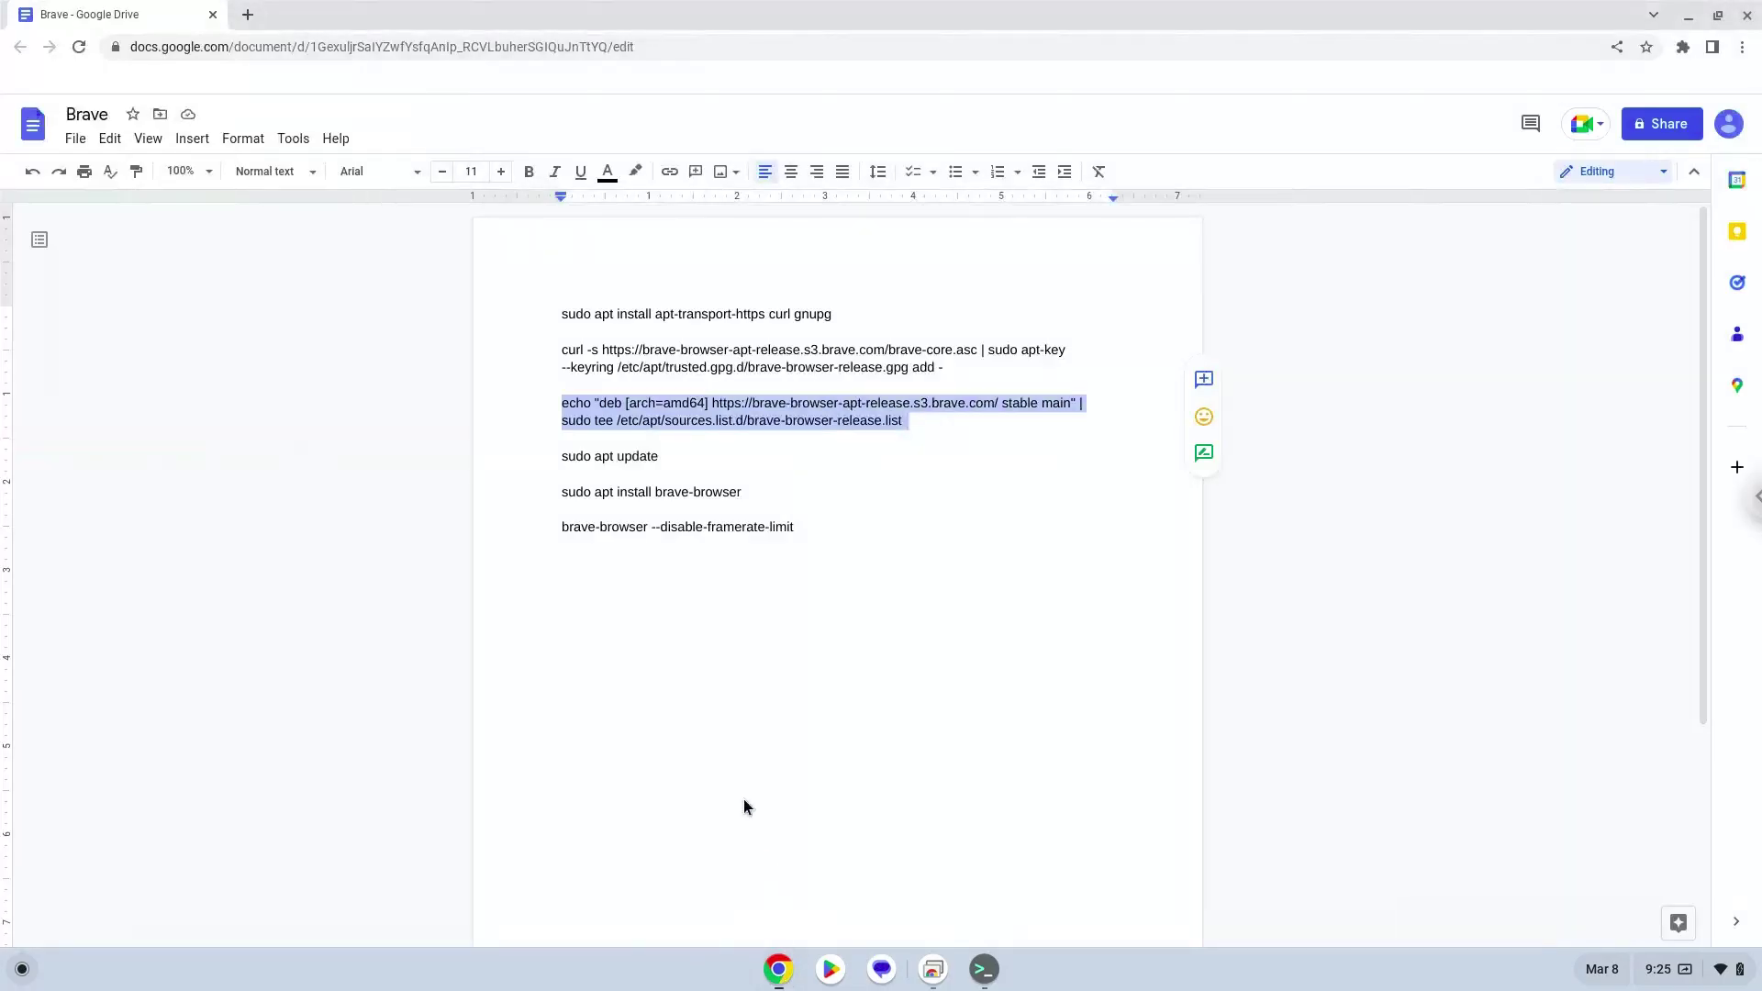
pyautogui.tripleClick(629, 459)
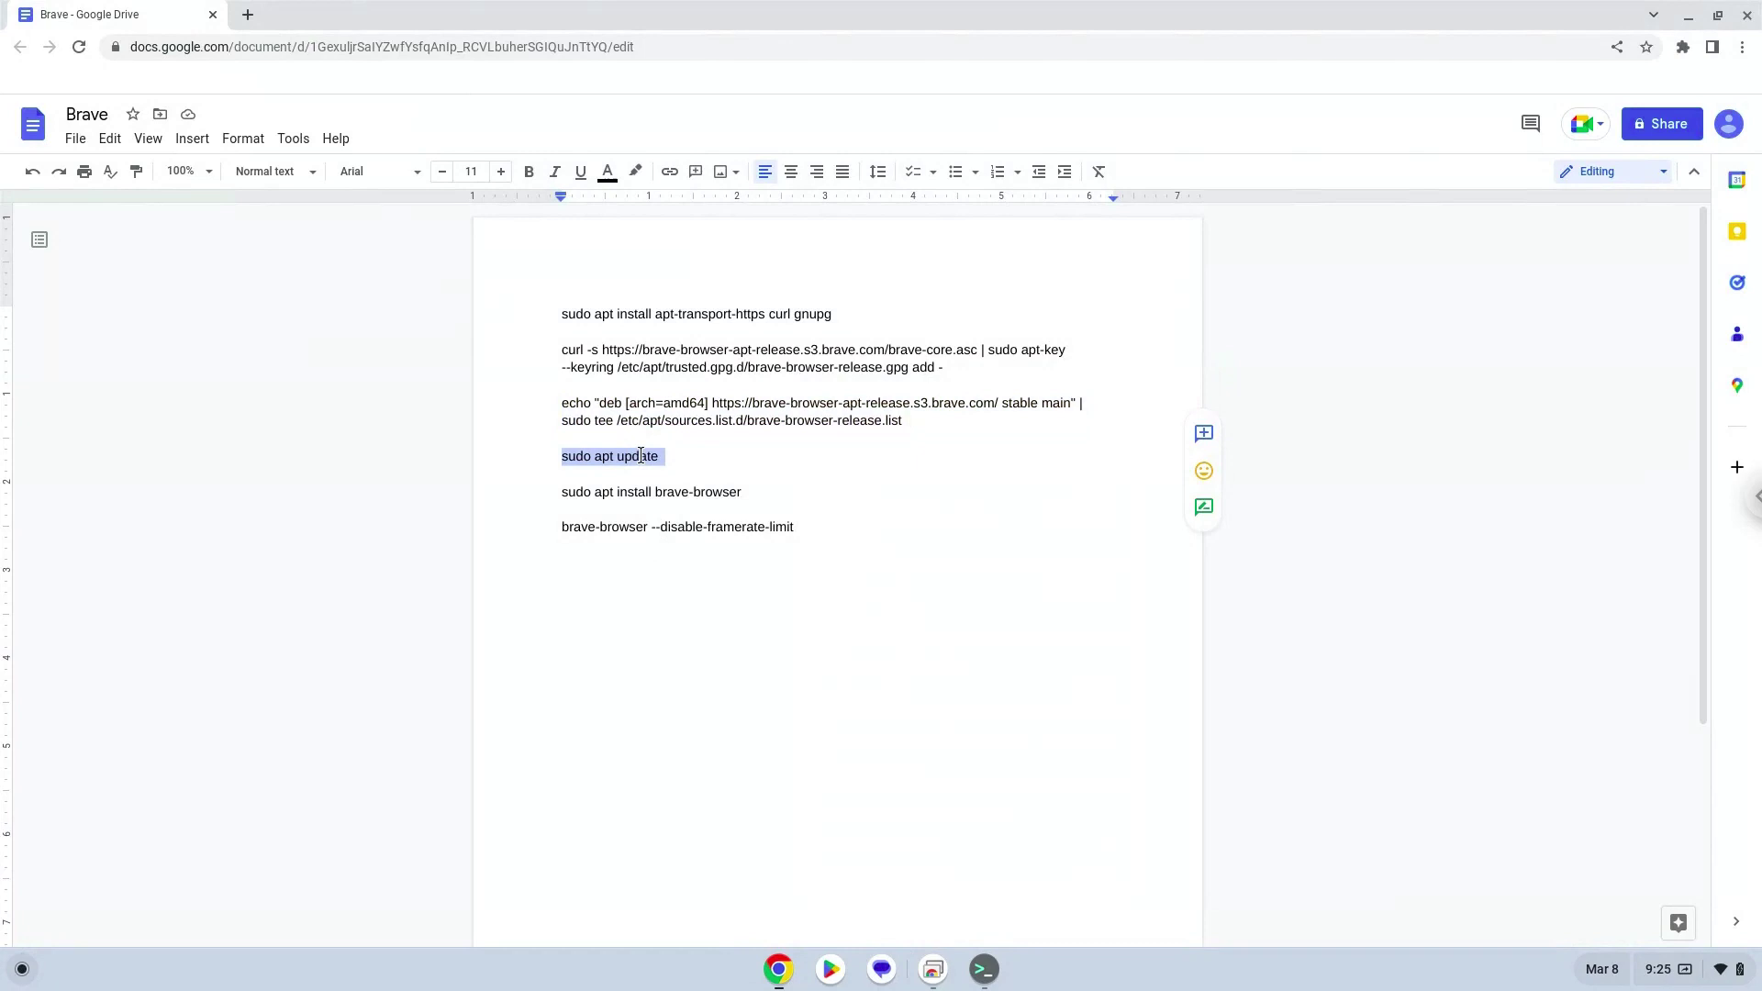
pyautogui.rightClick(640, 456)
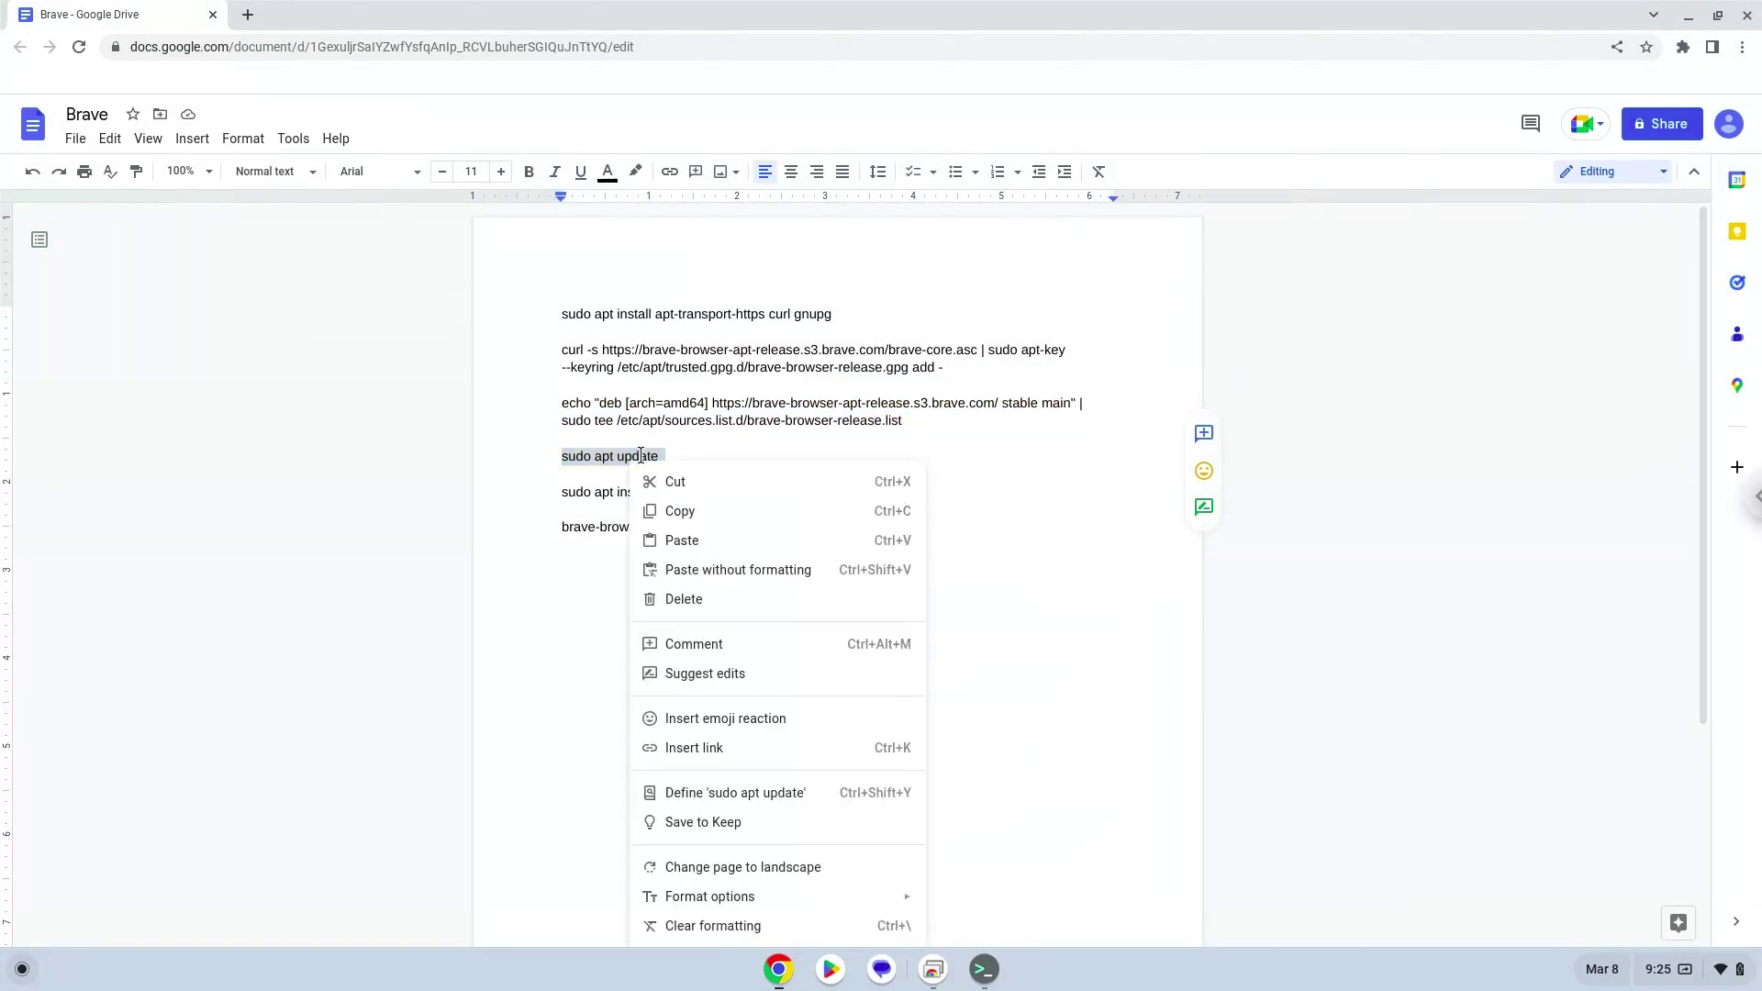
pyautogui.click(680, 512)
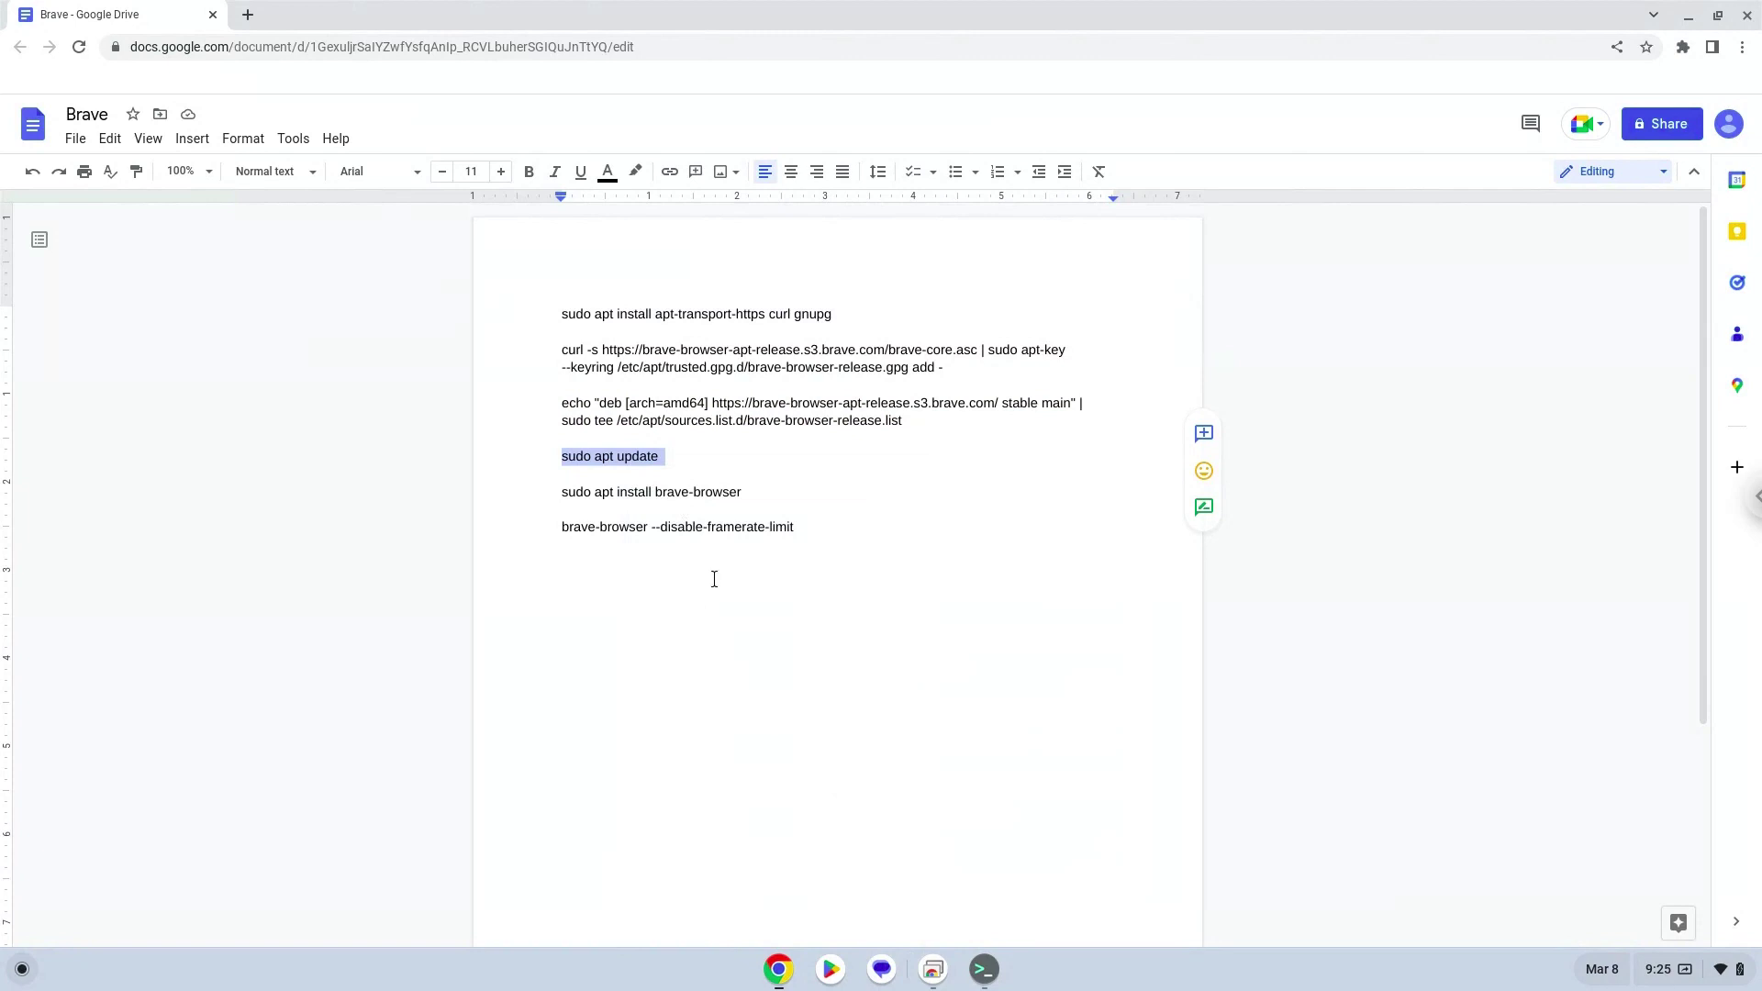
pyautogui.click(979, 970)
pyautogui.hotkey('ctrl', 'shift', 'v')
pyautogui.press('Return')
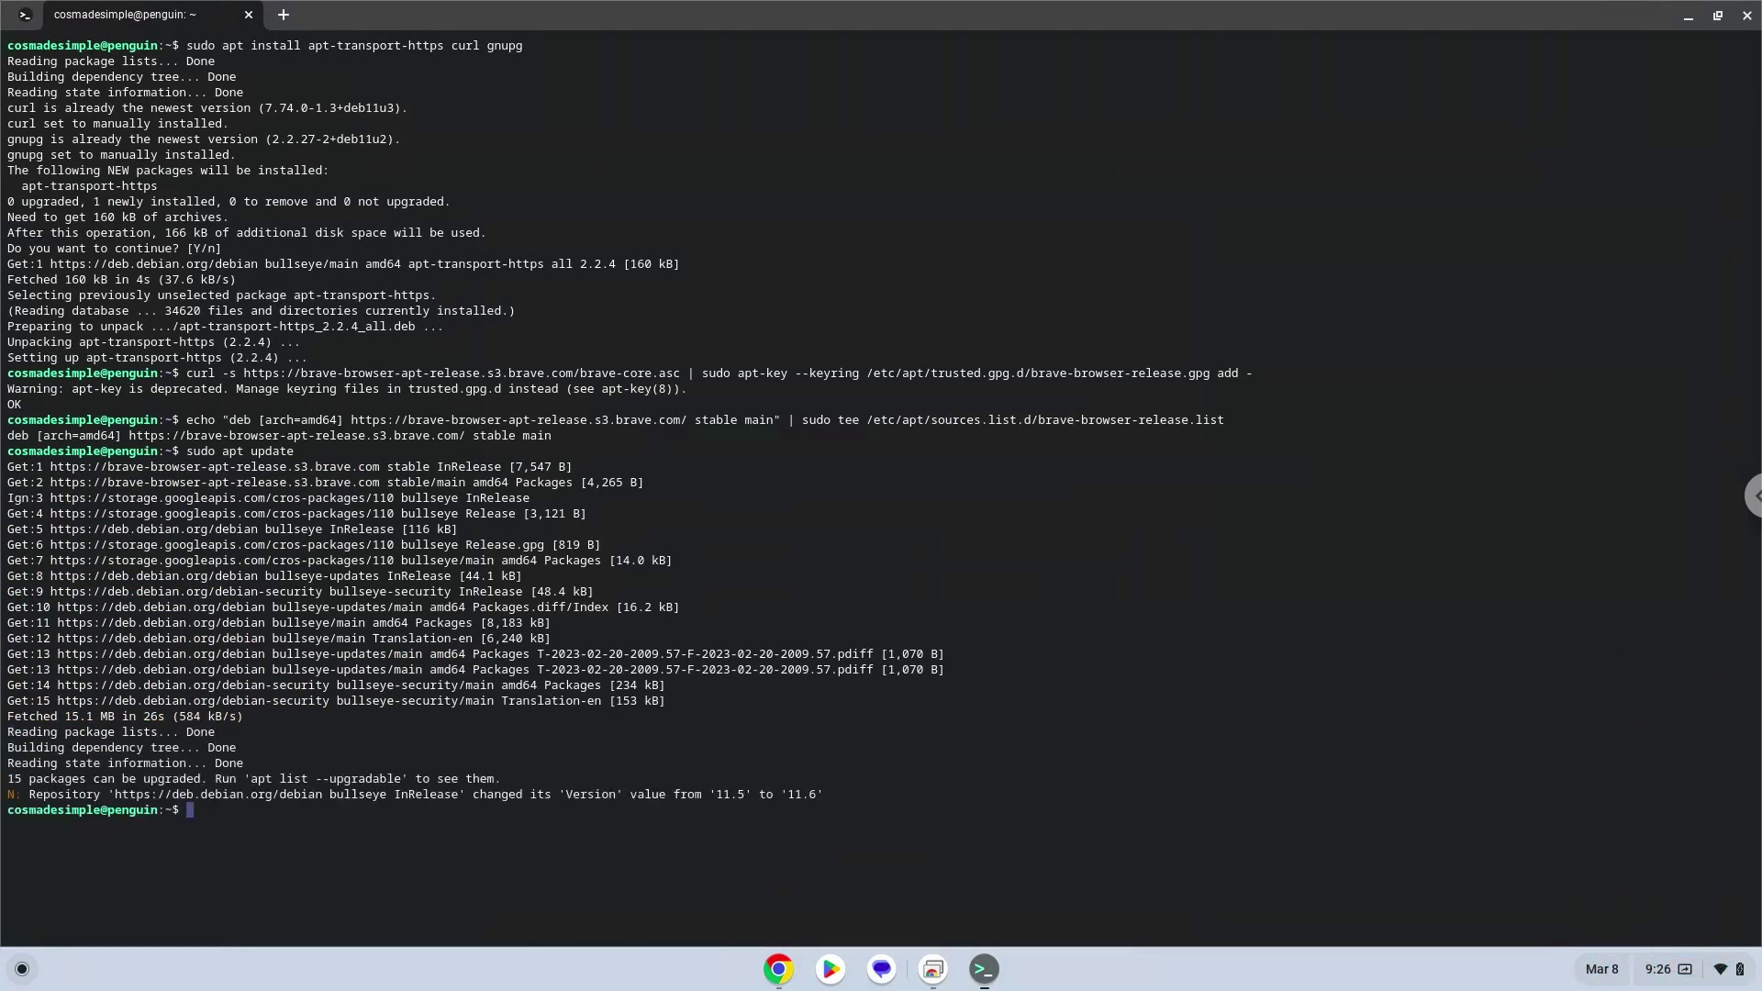
# Step: Copy and run 'sudo apt install brave-browser', confirming the prompt to install brave-browser 1.48.171
pyautogui.click(777, 975)
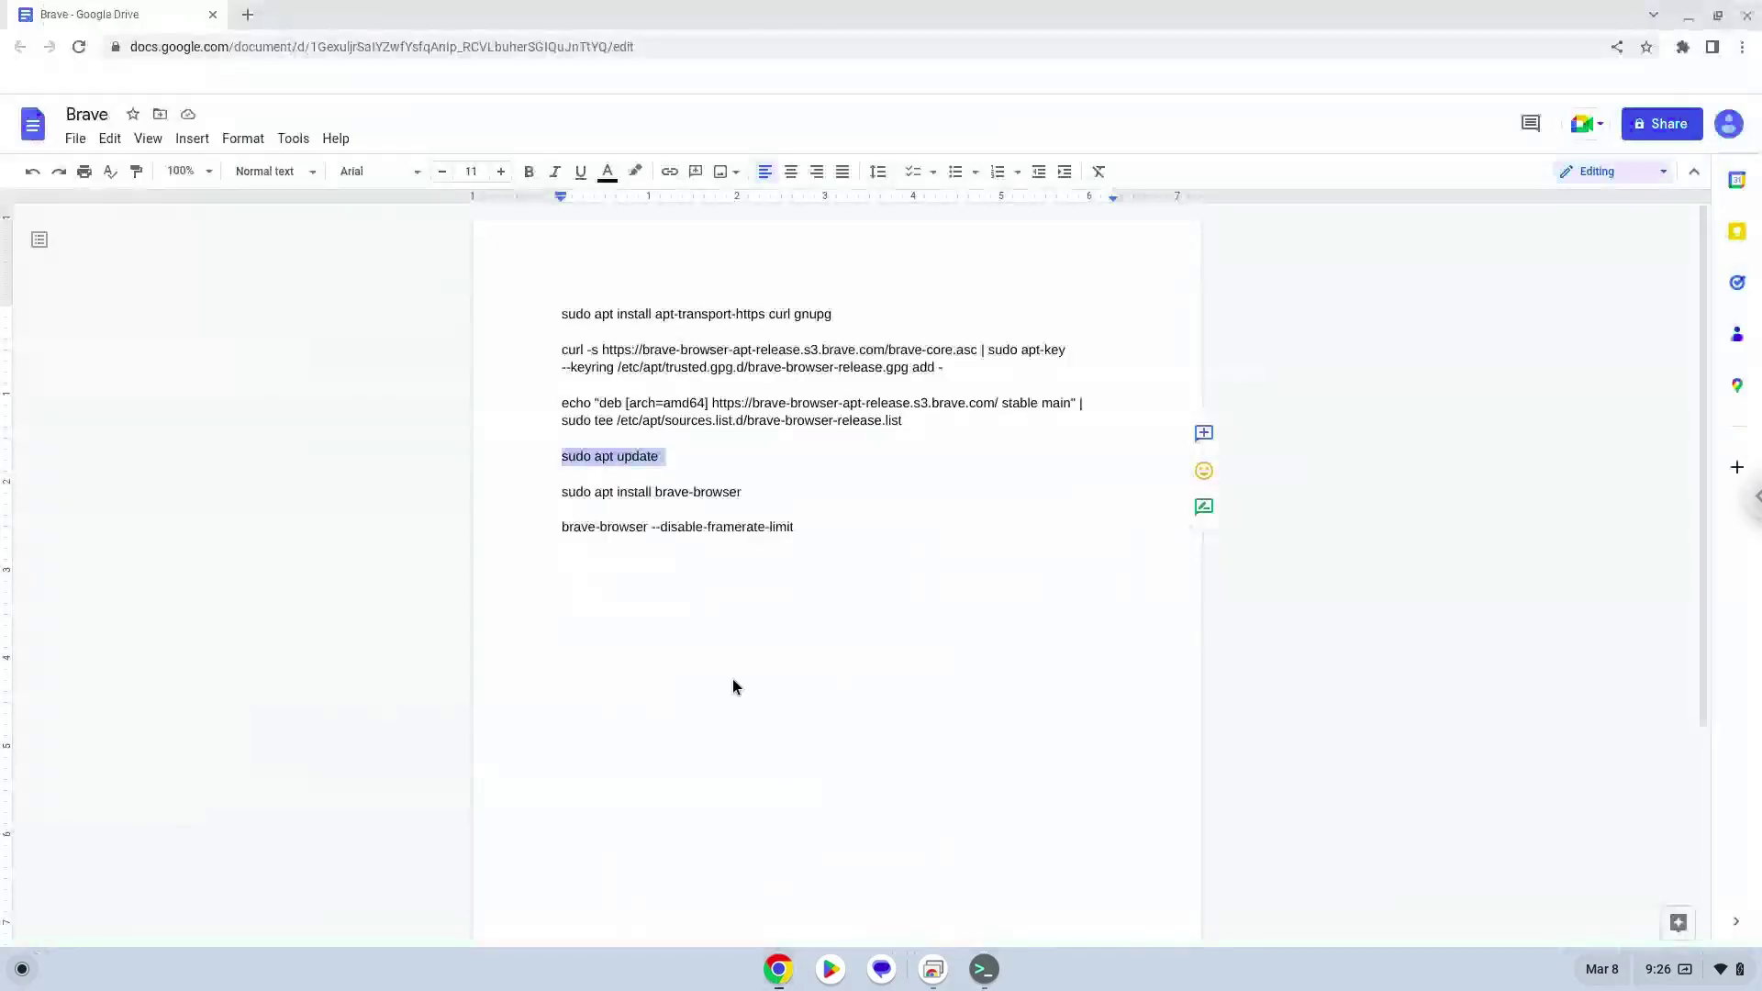
pyautogui.tripleClick(685, 493)
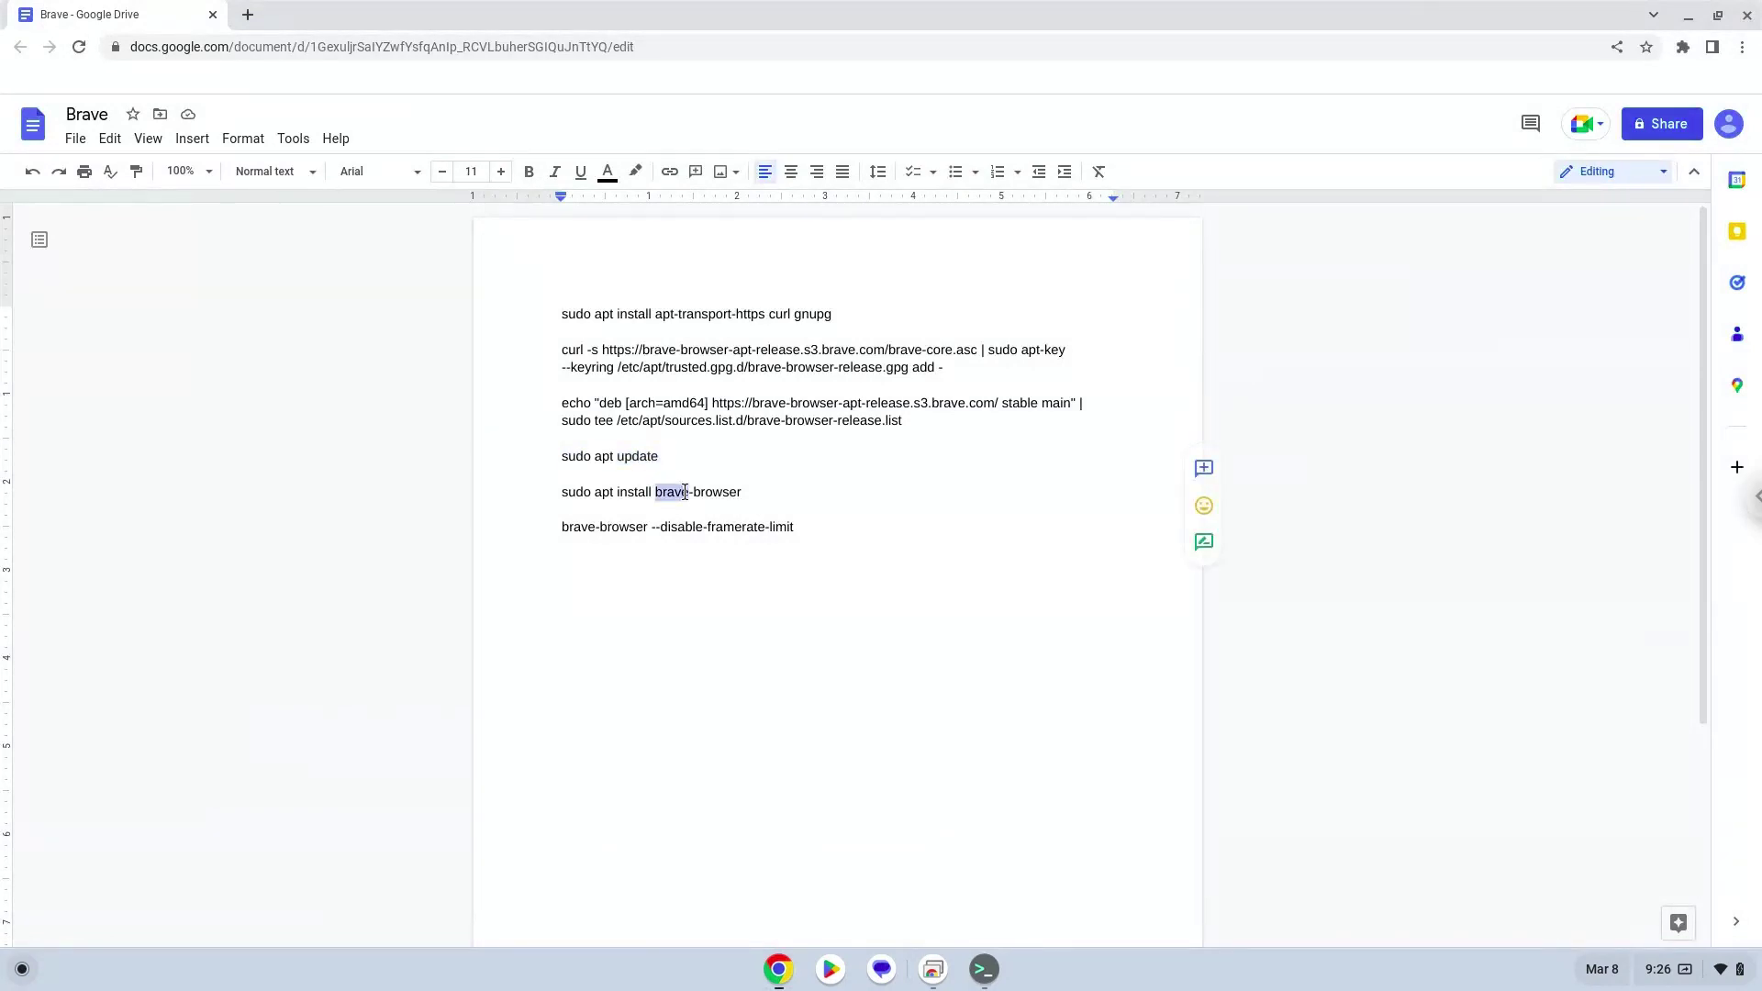
pyautogui.rightClick(684, 491)
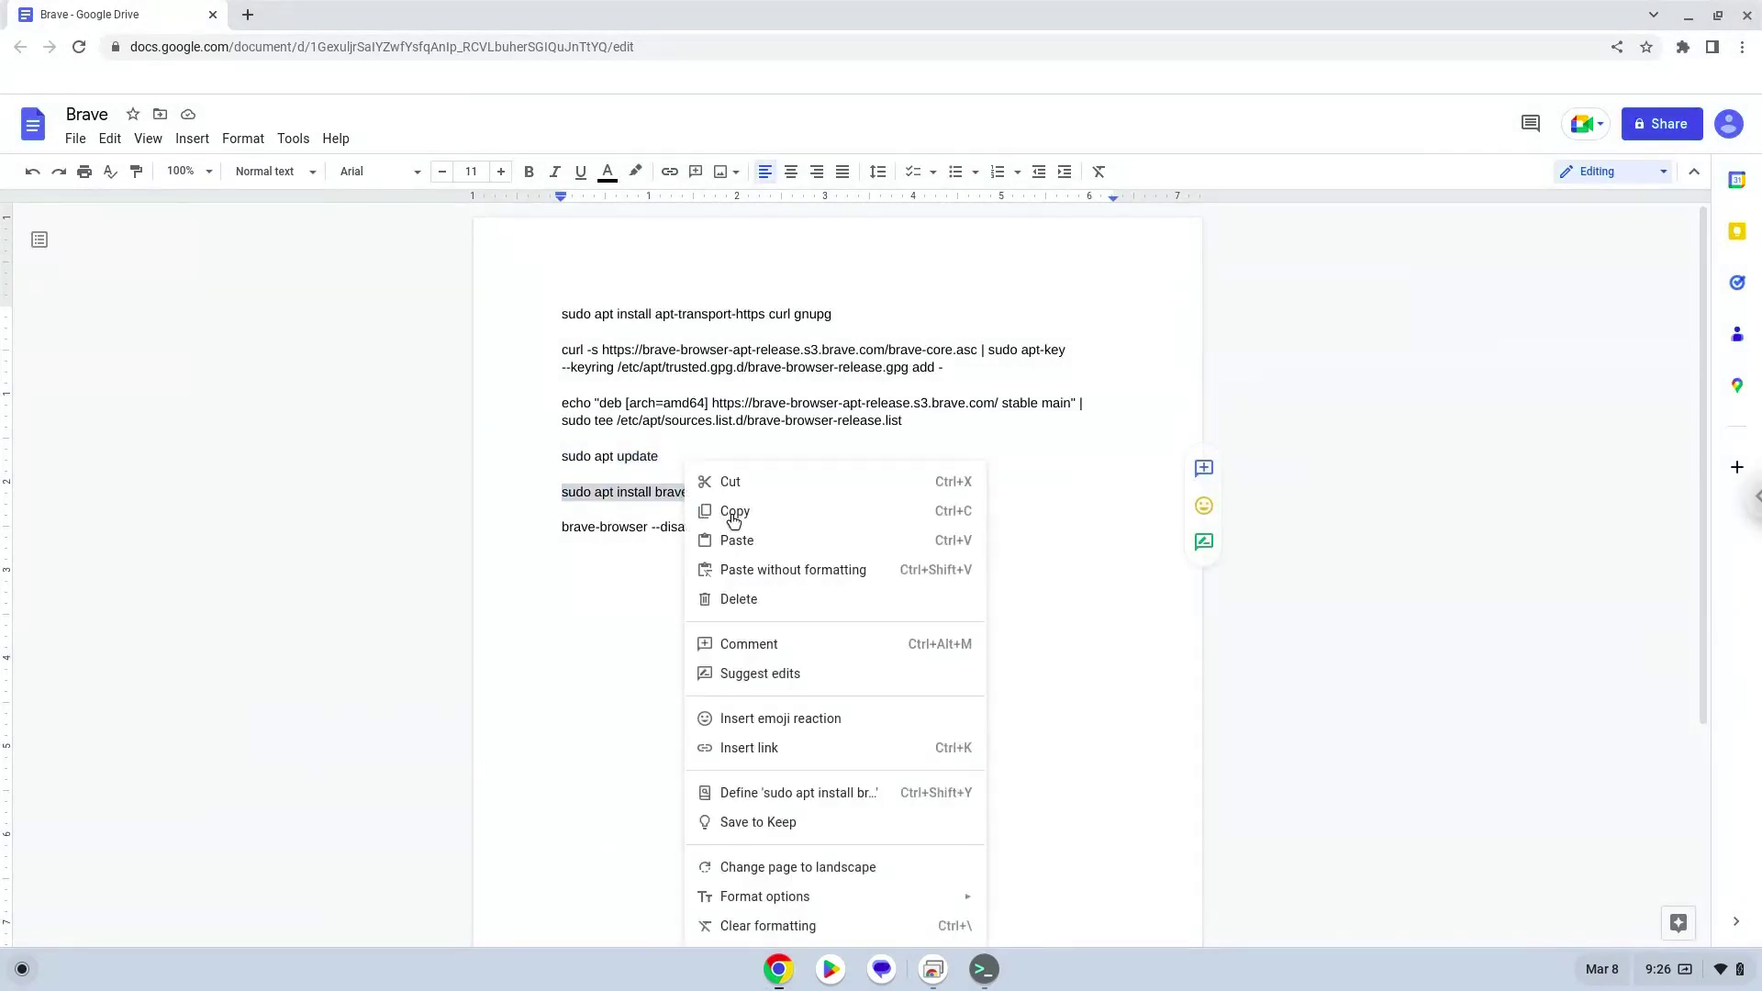
pyautogui.click(732, 515)
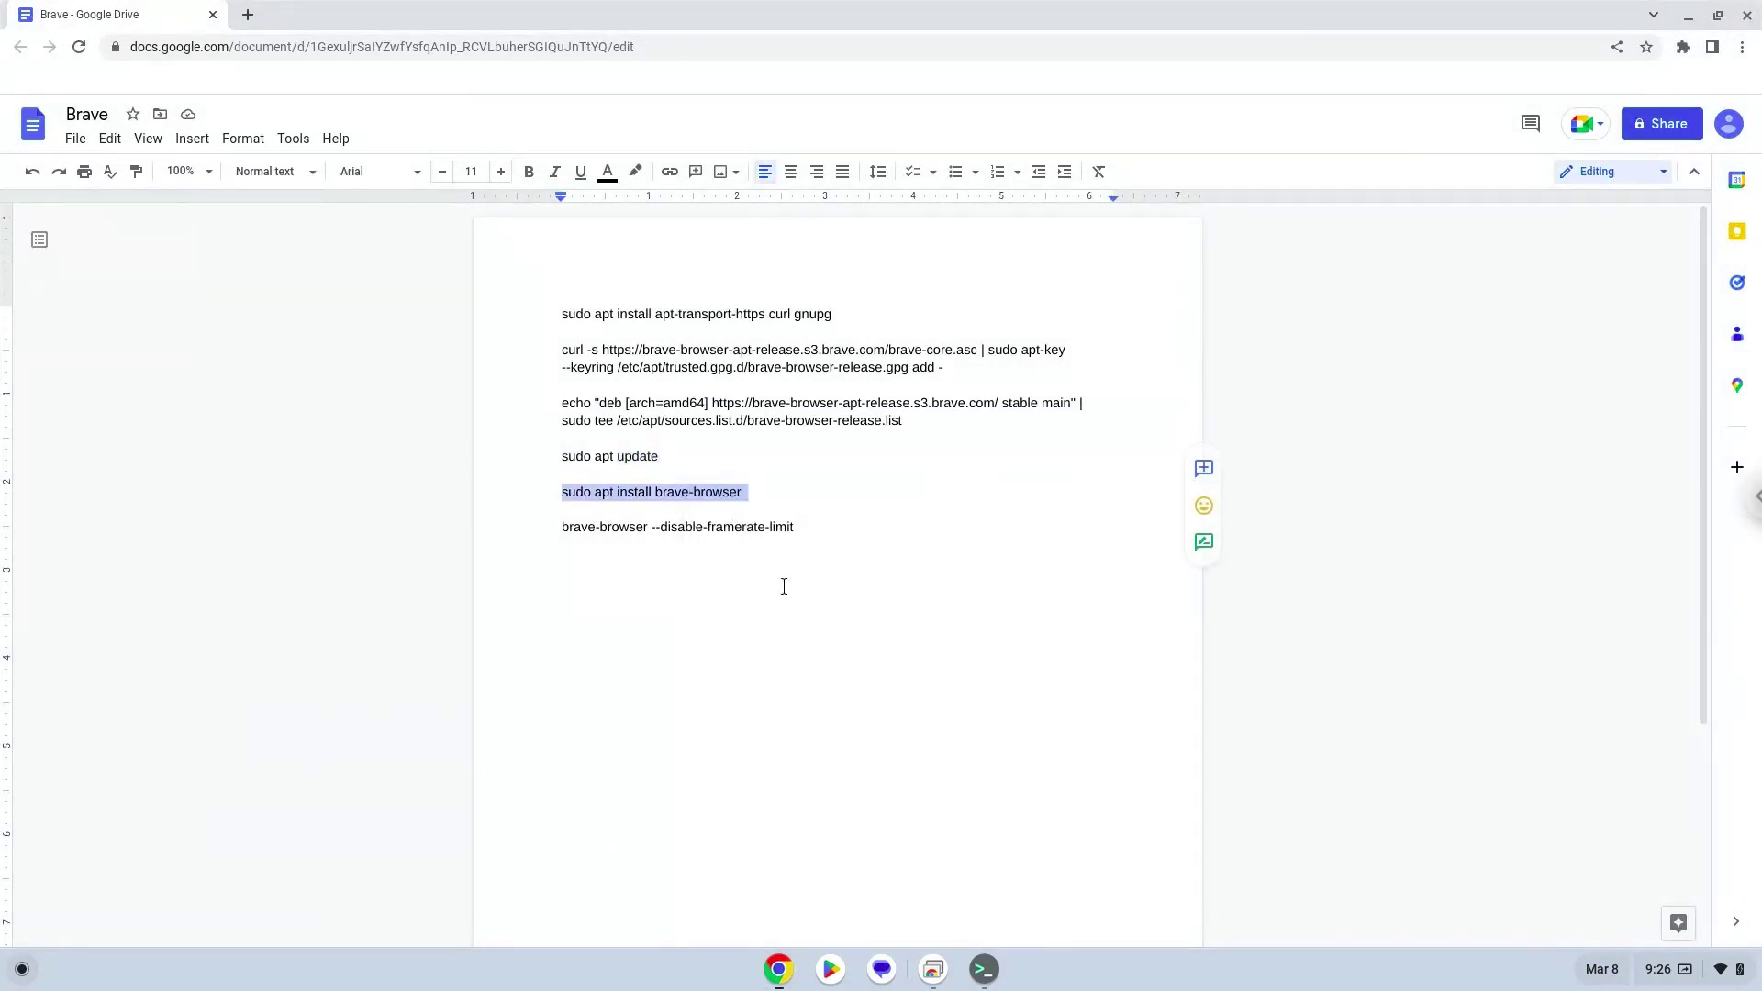
pyautogui.click(981, 970)
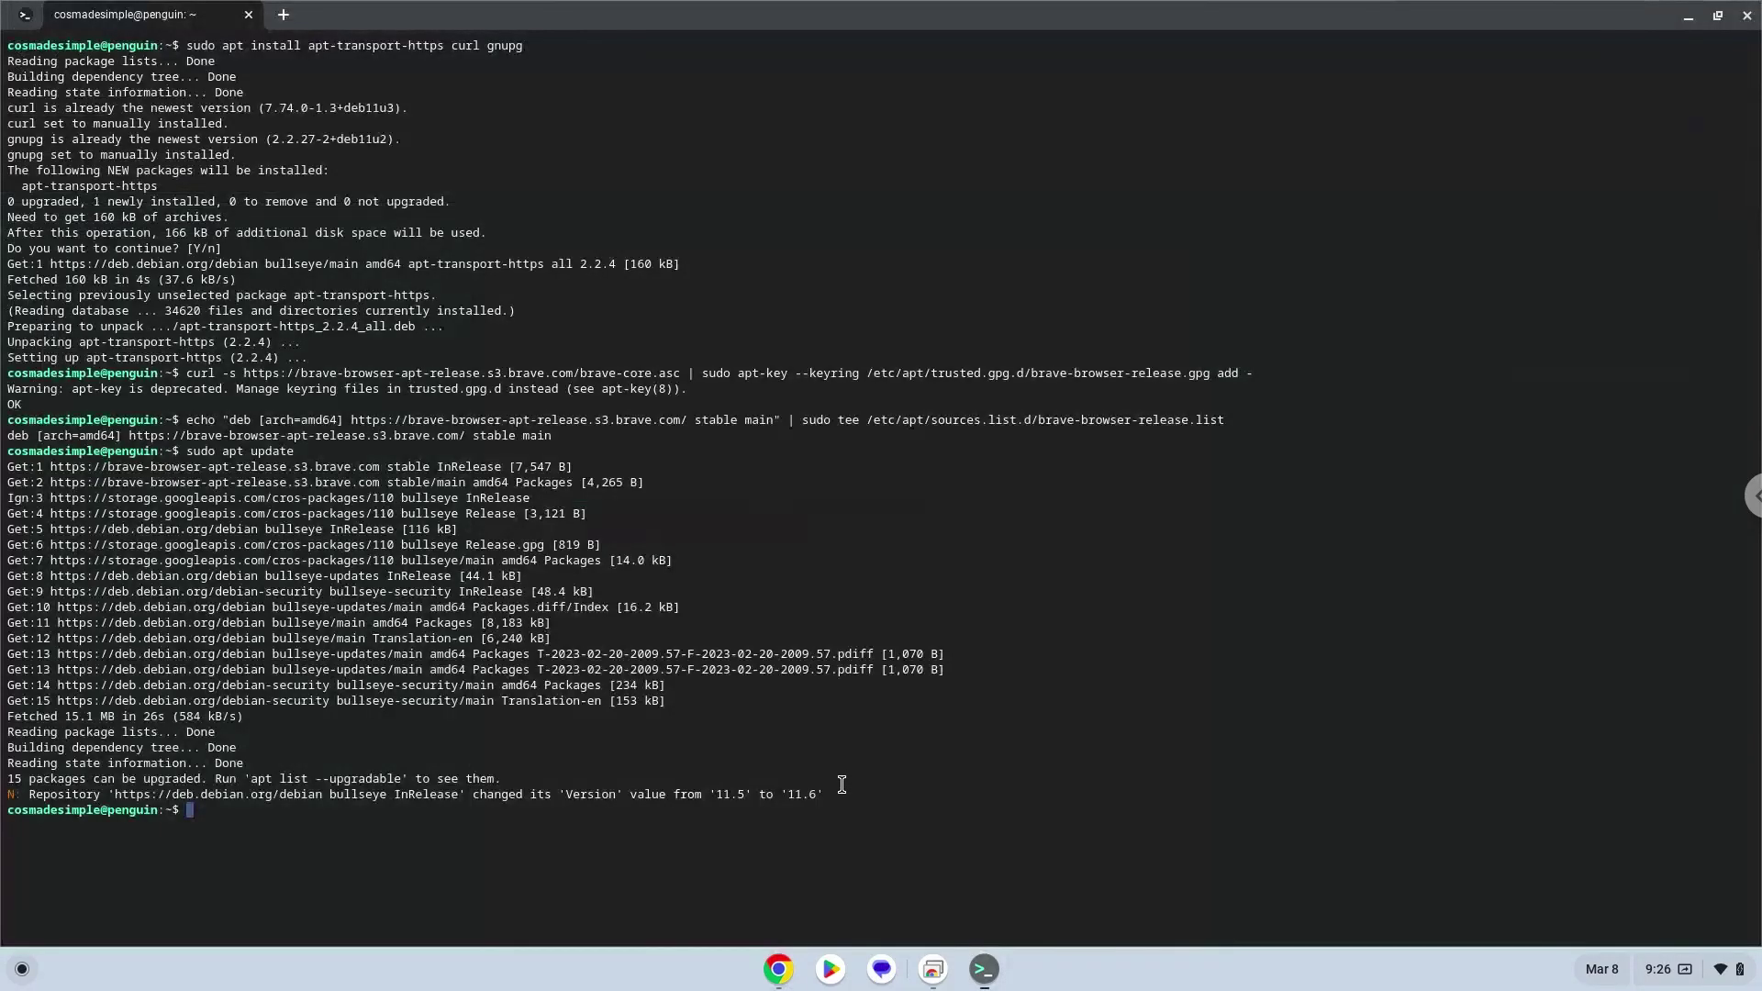
pyautogui.hotkey('ctrl', 'shift', 'v')
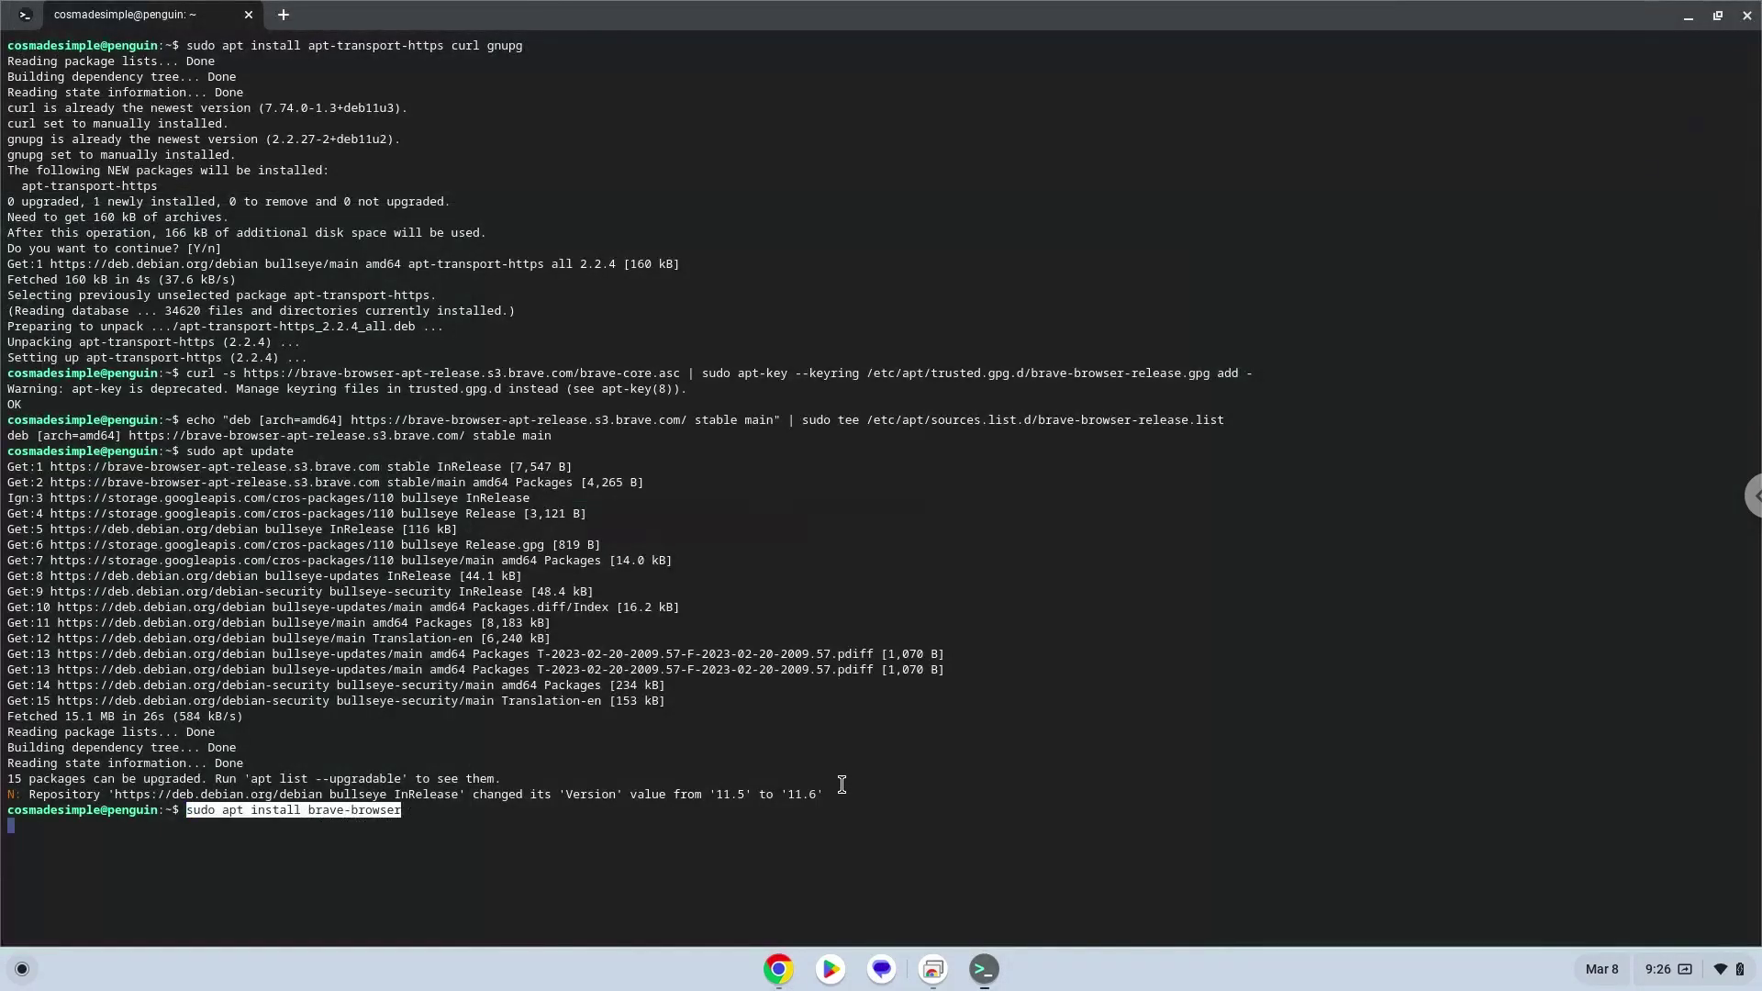
pyautogui.press('Return')
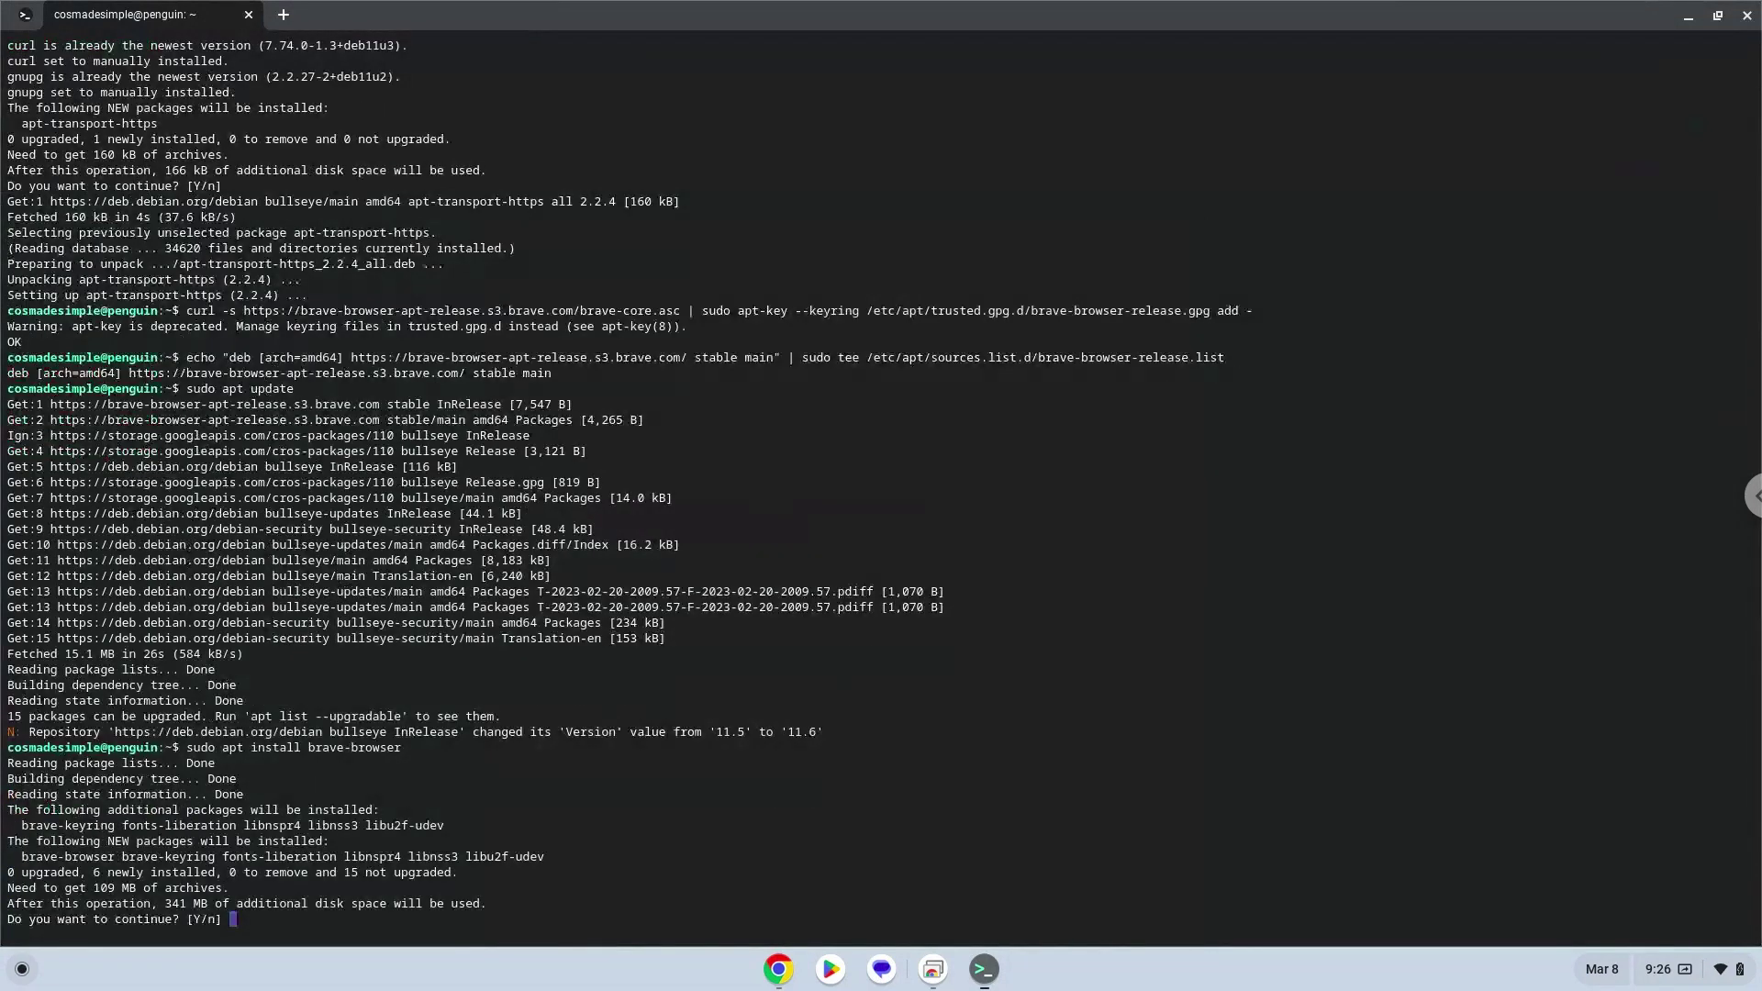
pyautogui.press('Return')
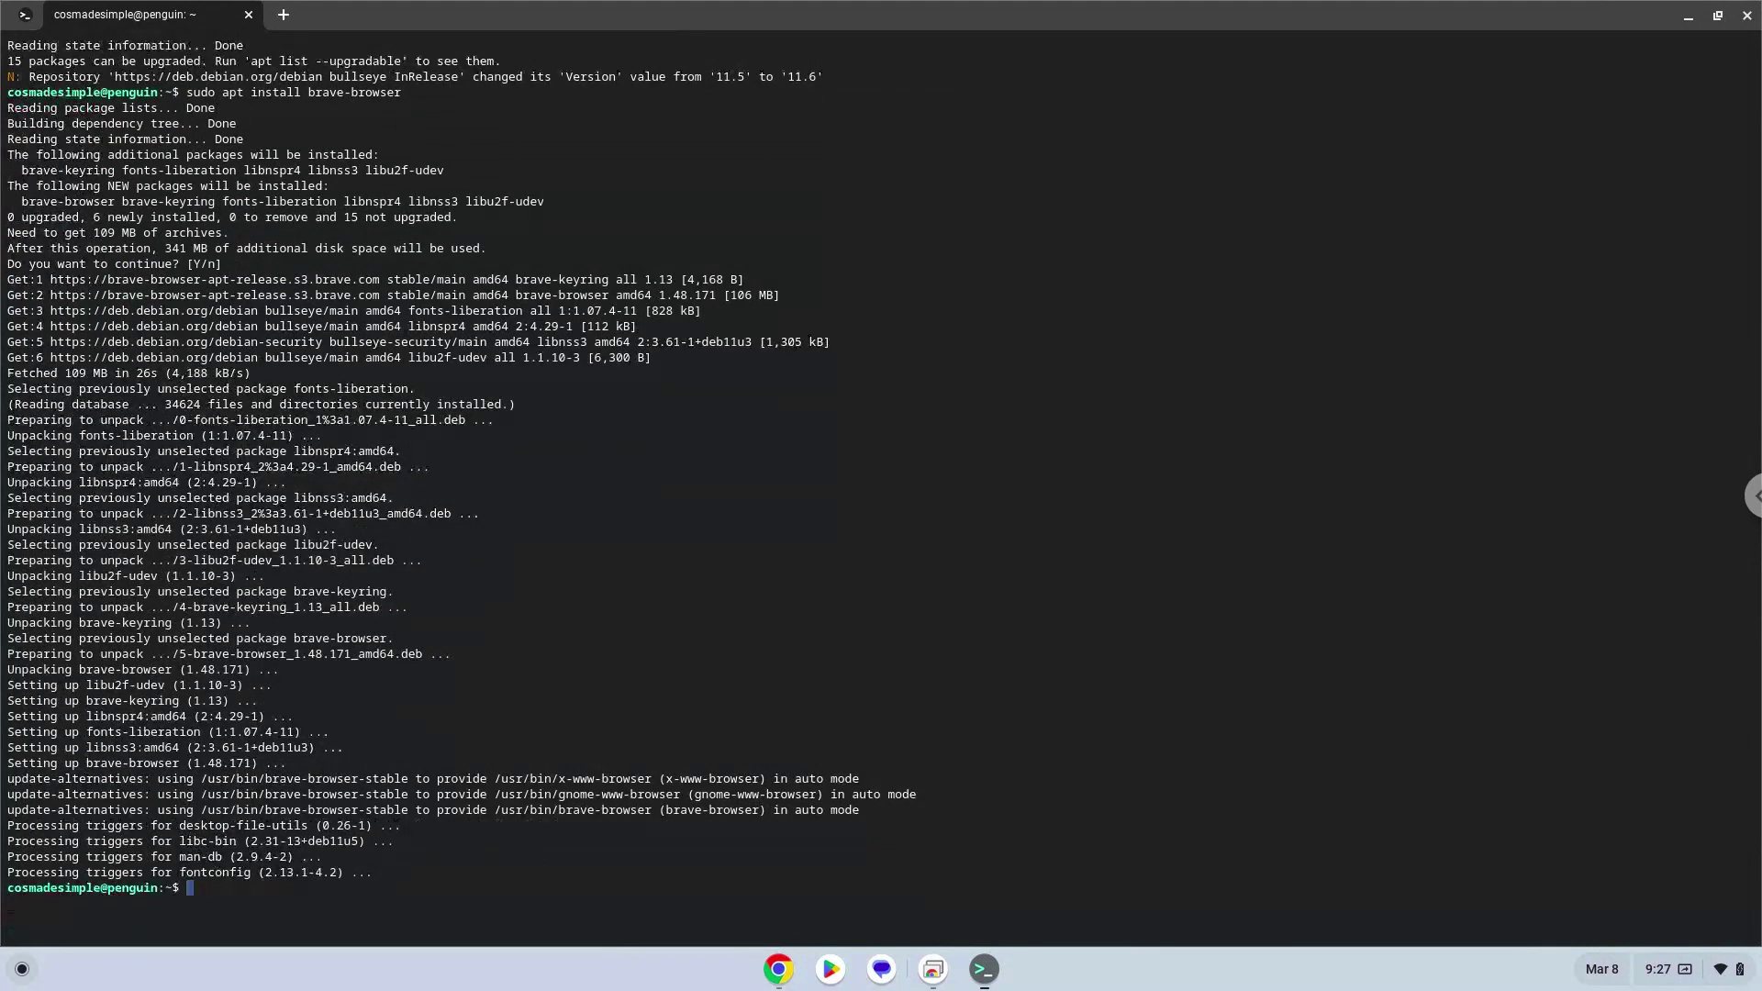
# Step: Copy 'brave-browser --disable-framerate-limit' from the doc and run it, opening Brave's welcome page
pyautogui.click(776, 973)
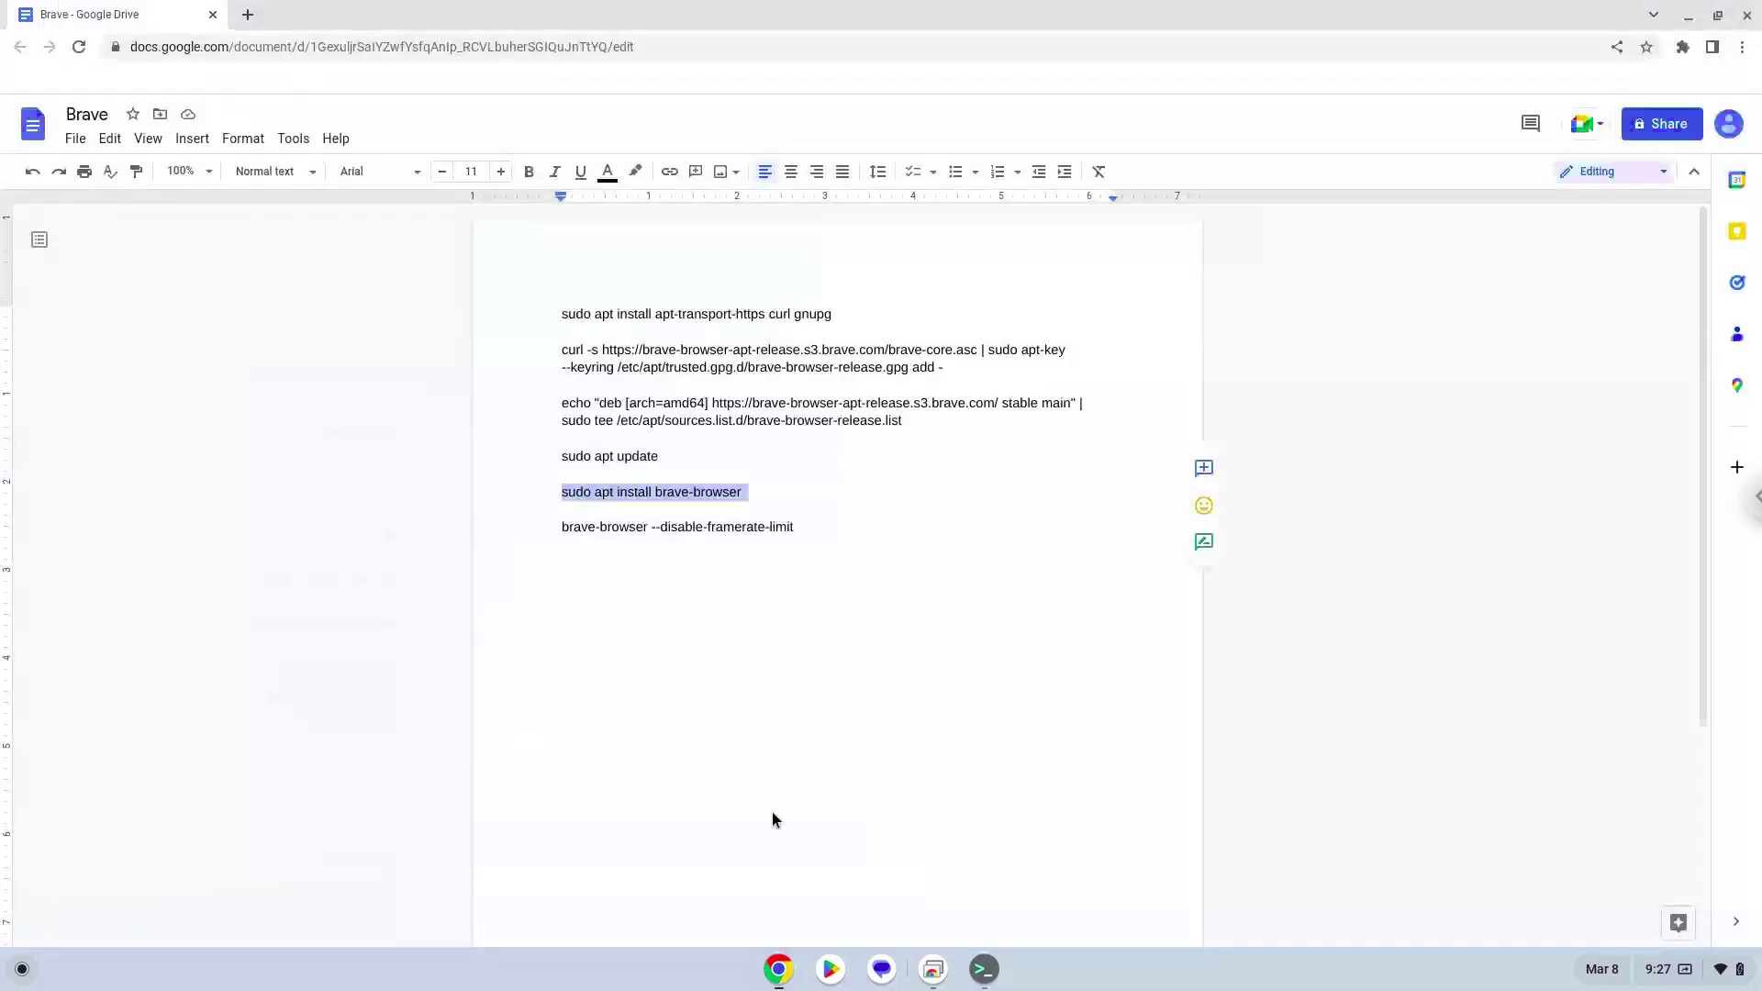
pyautogui.tripleClick(725, 528)
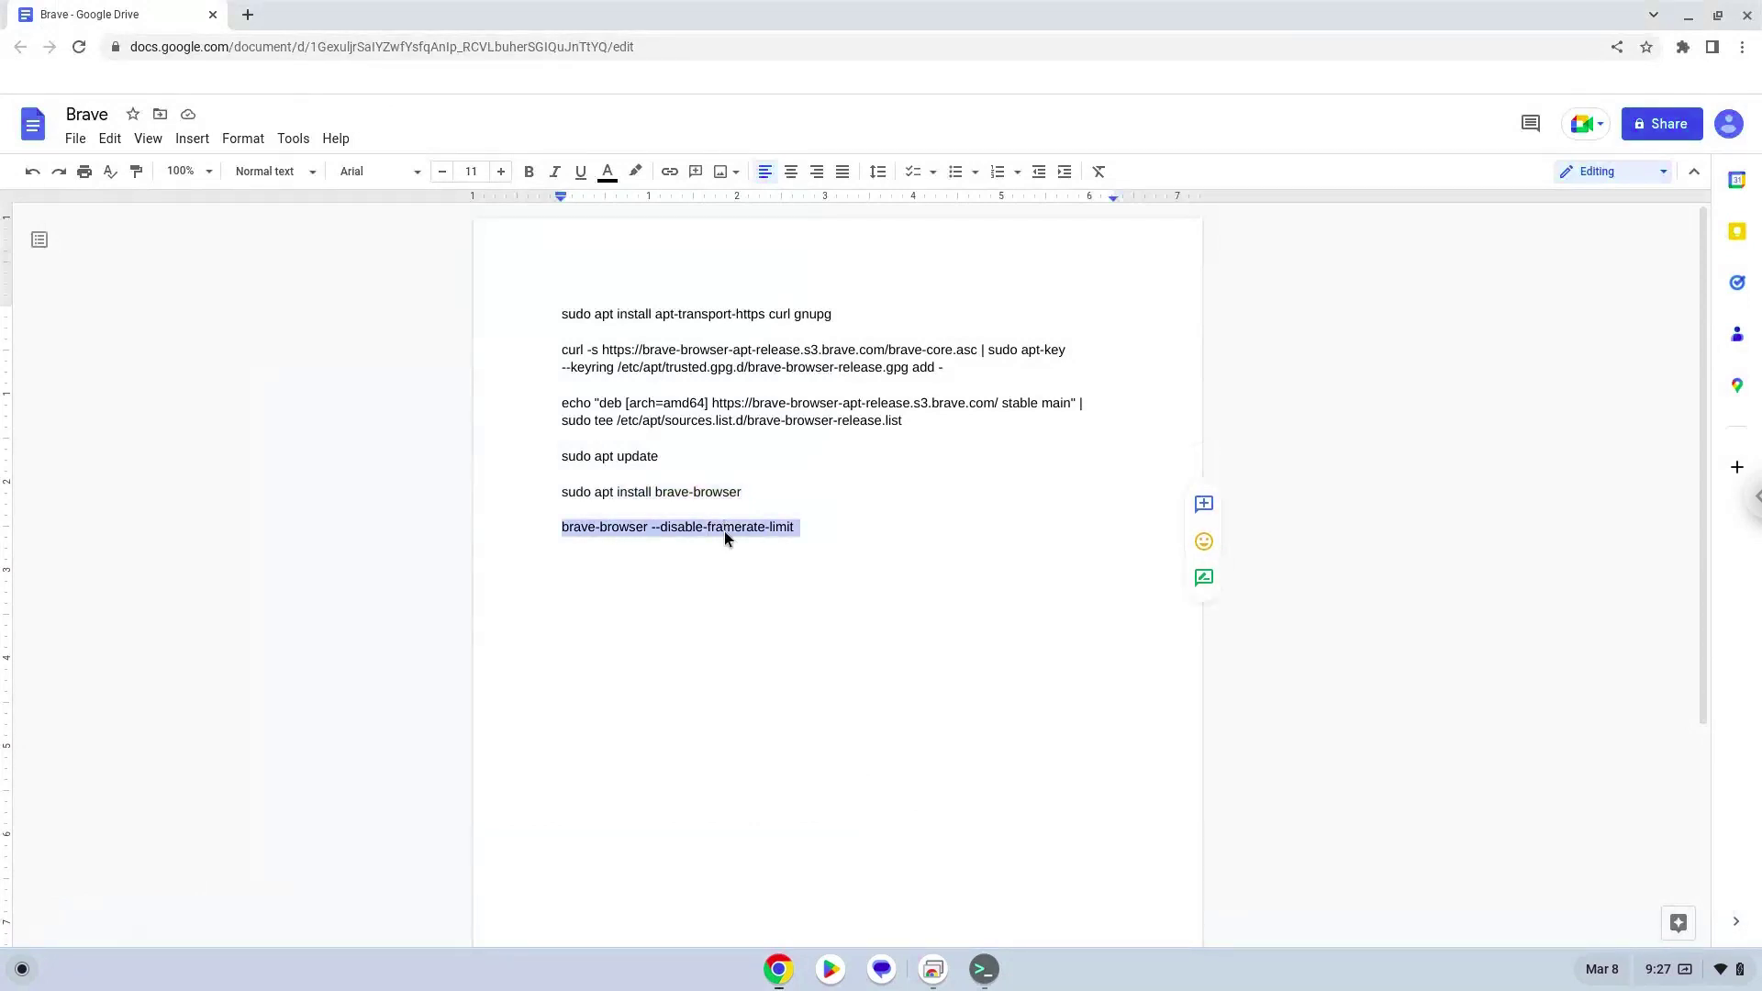
pyautogui.rightClick(725, 529)
pyautogui.click(767, 508)
pyautogui.click(980, 974)
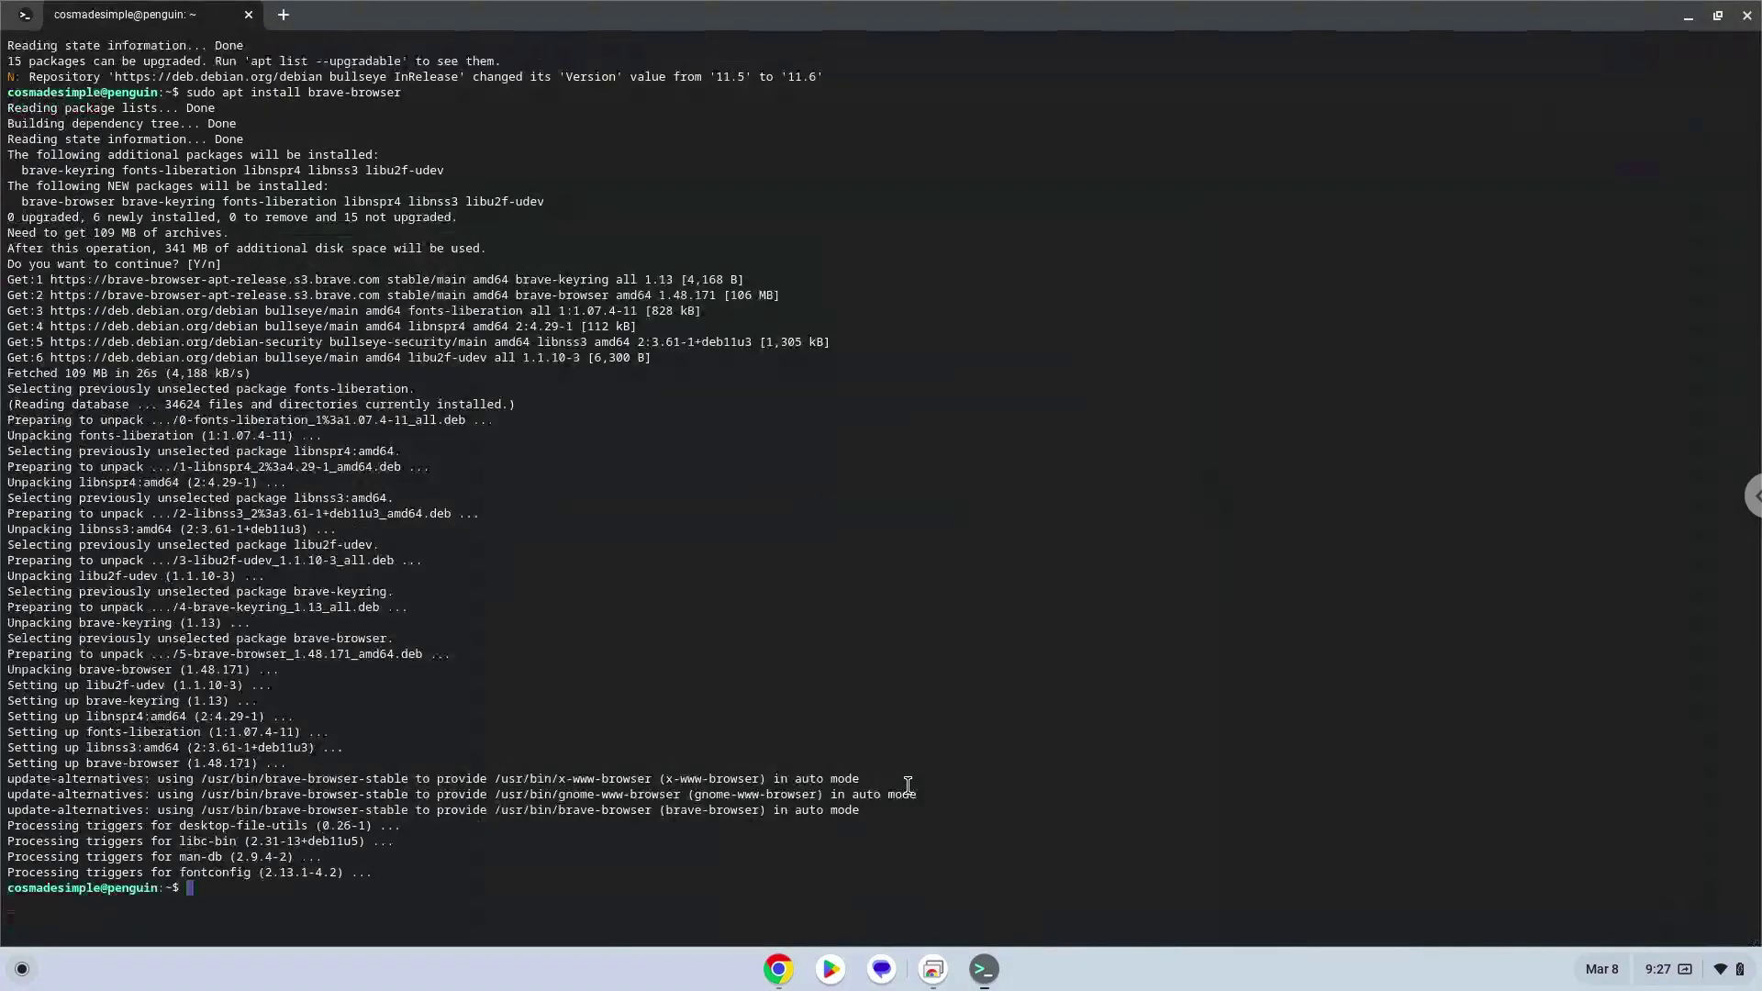
pyautogui.hotkey('ctrl', 'shift', 'v')
pyautogui.press('Return')
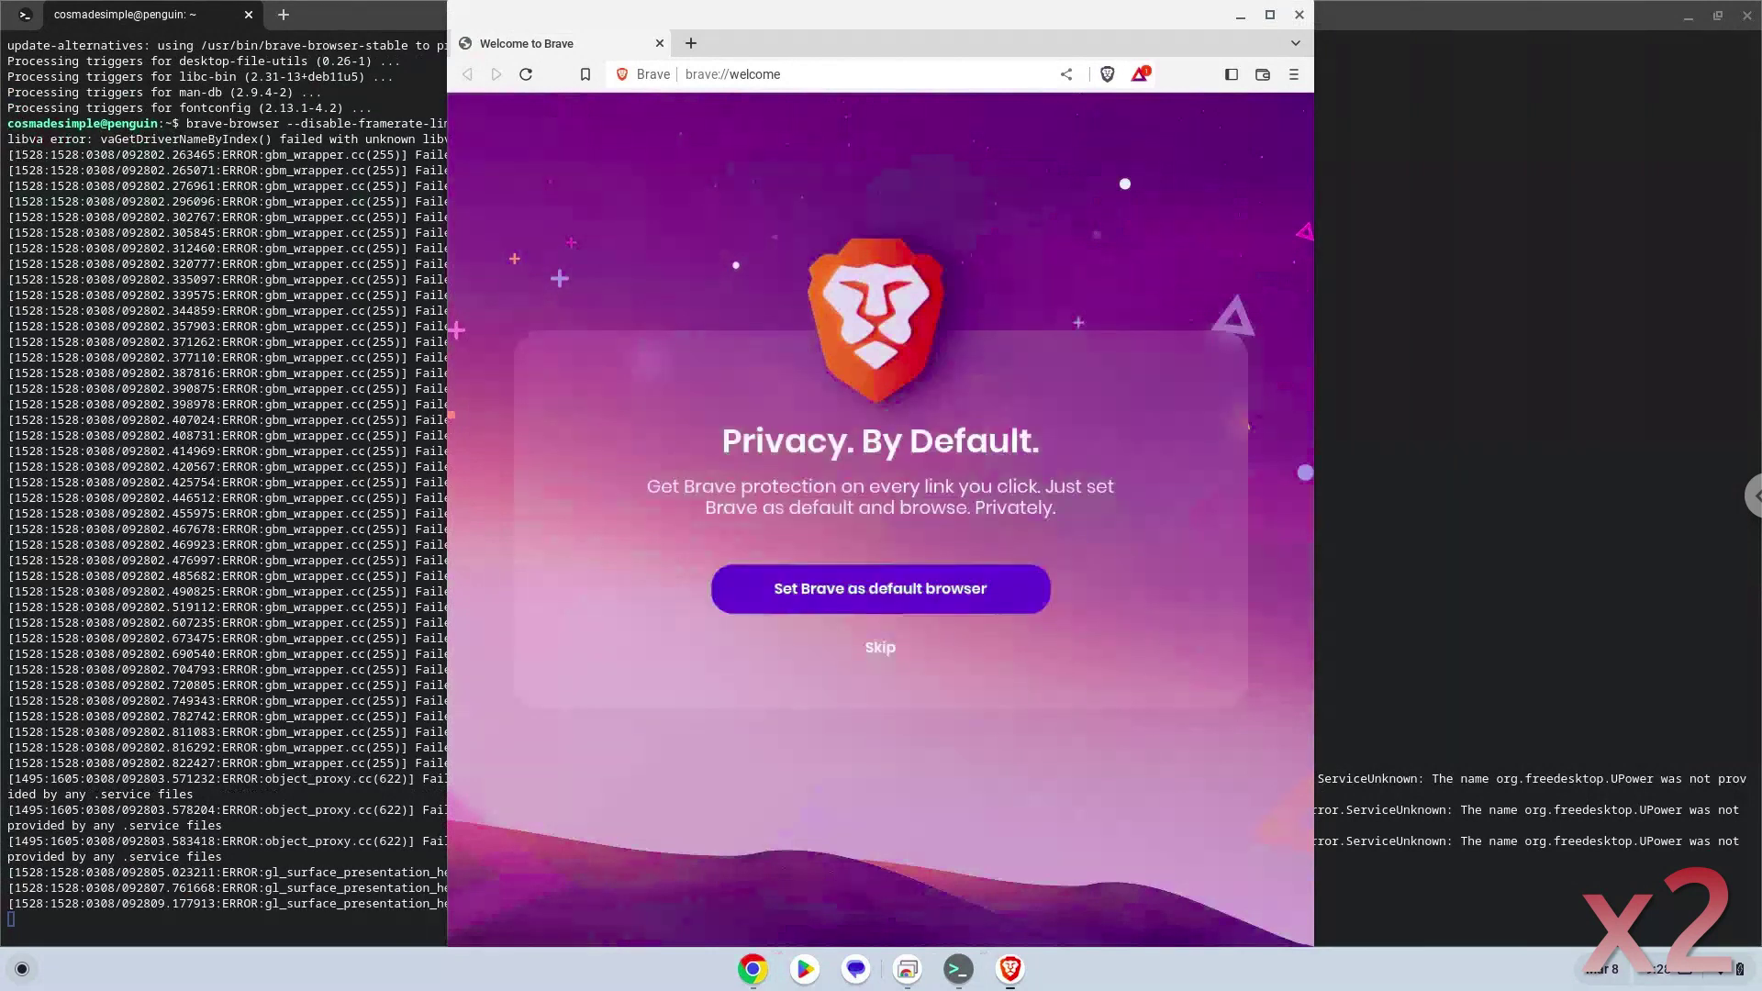
# Step: Maximize the Brave welcome window, then close it
pyautogui.doubleClick(1039, 17)
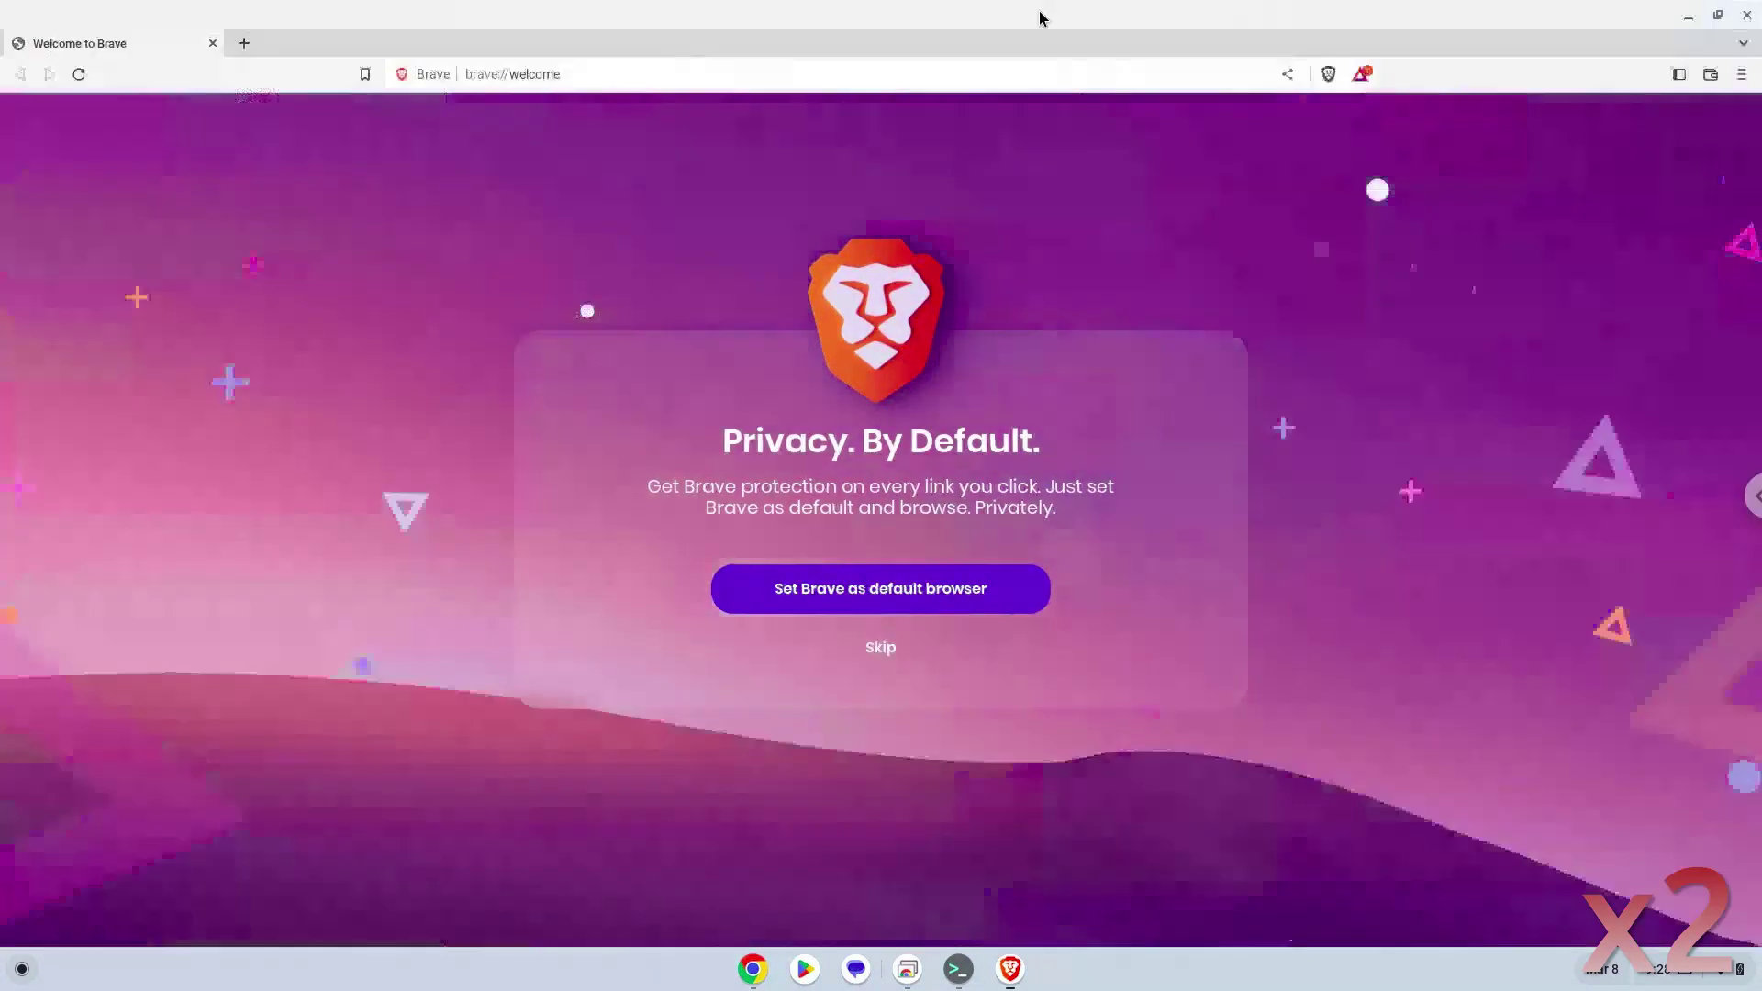
pyautogui.click(1748, 16)
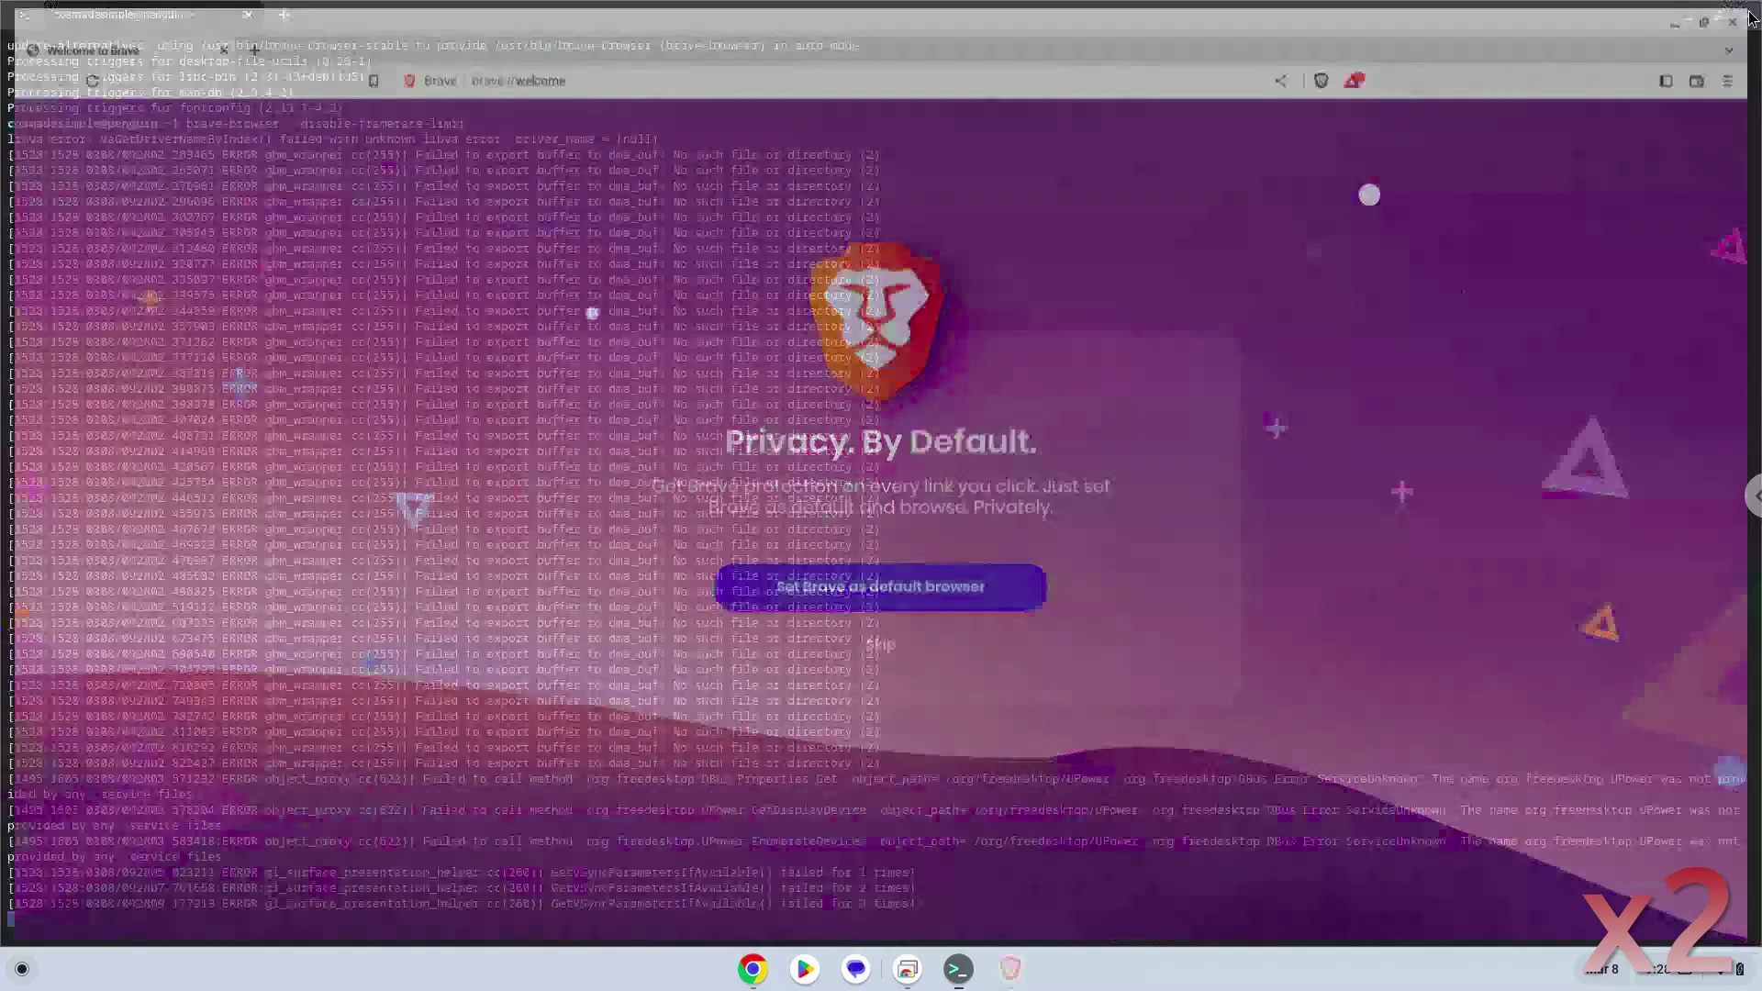